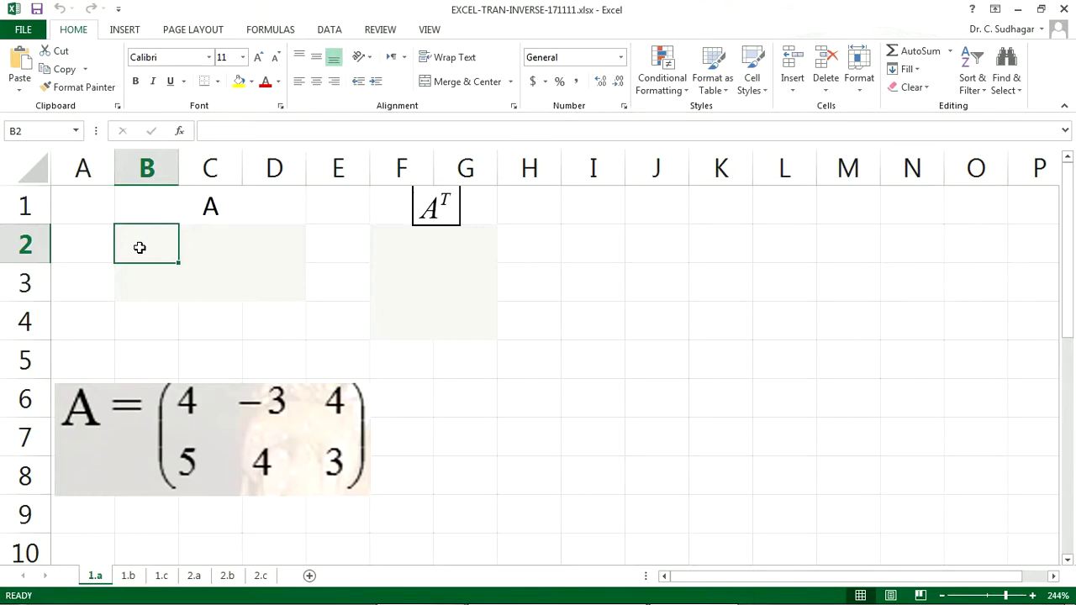
# - Enter matrix A's first row, 4, -3 and 4, in cells B2 to D2
pyautogui.write('4')
pyautogui.press('Tab')
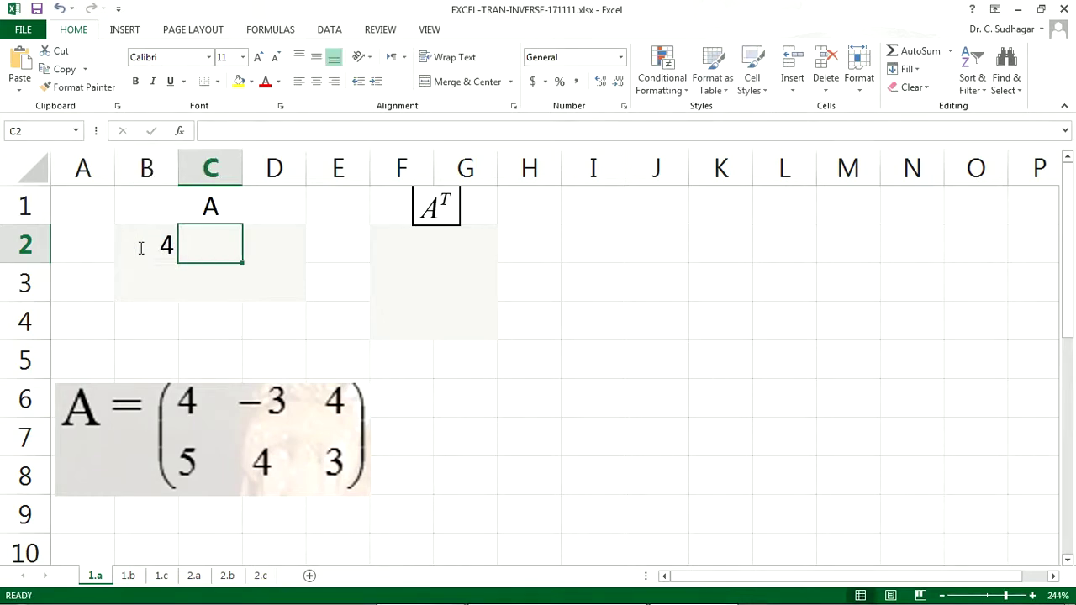
pyautogui.write('-3')
pyautogui.press('Tab')
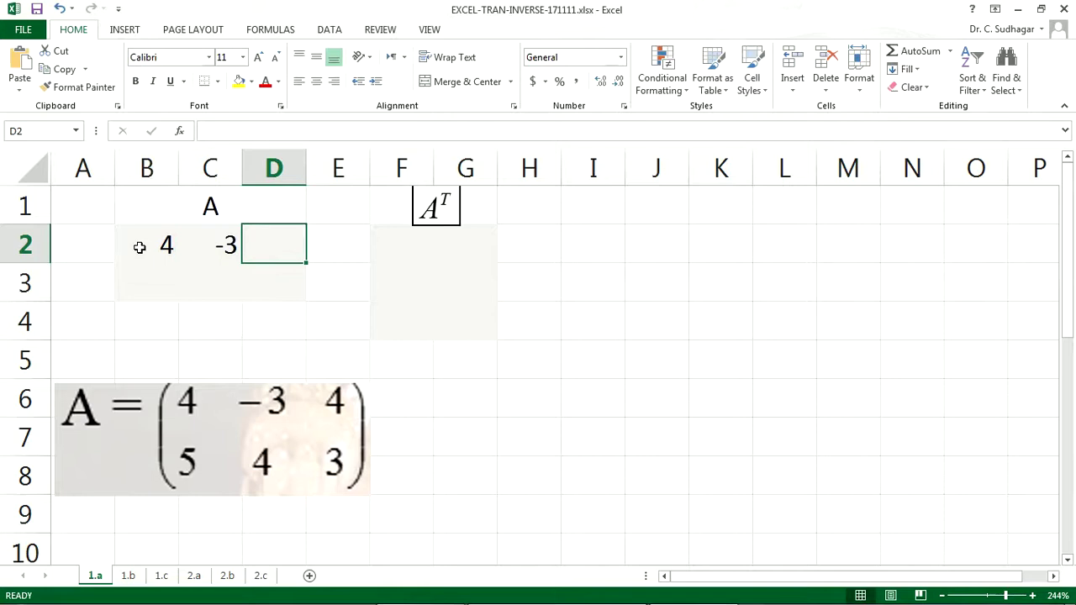
pyautogui.write('4')
pyautogui.press('Tab')
pyautogui.press('Return')
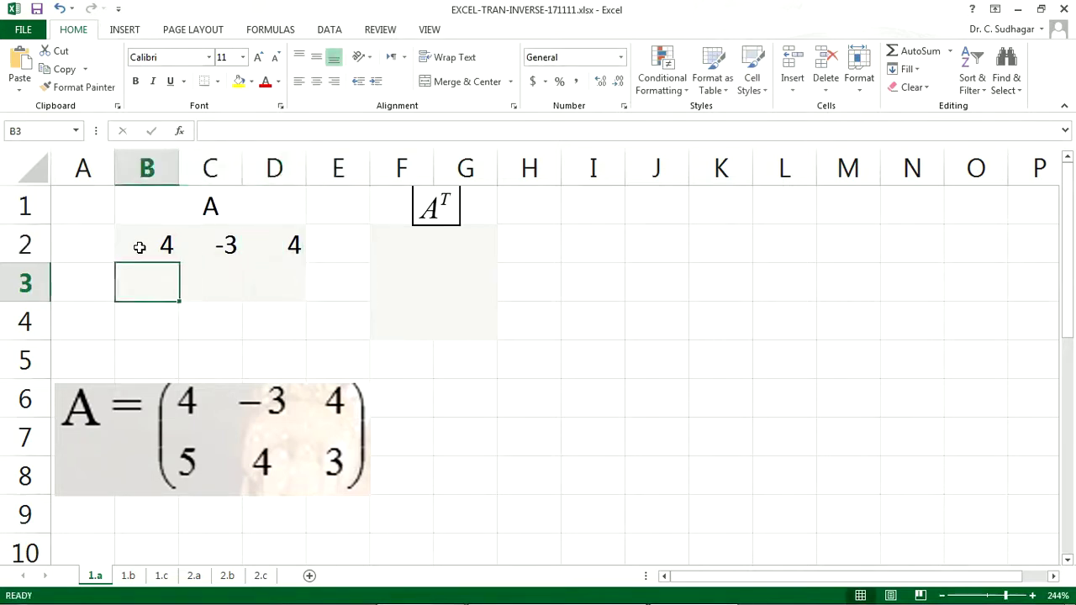
# - Enter matrix A's second row, 5, 4 and 3, in cells B3 to D3
pyautogui.write('5')
pyautogui.press('Tab')
pyautogui.write('4')
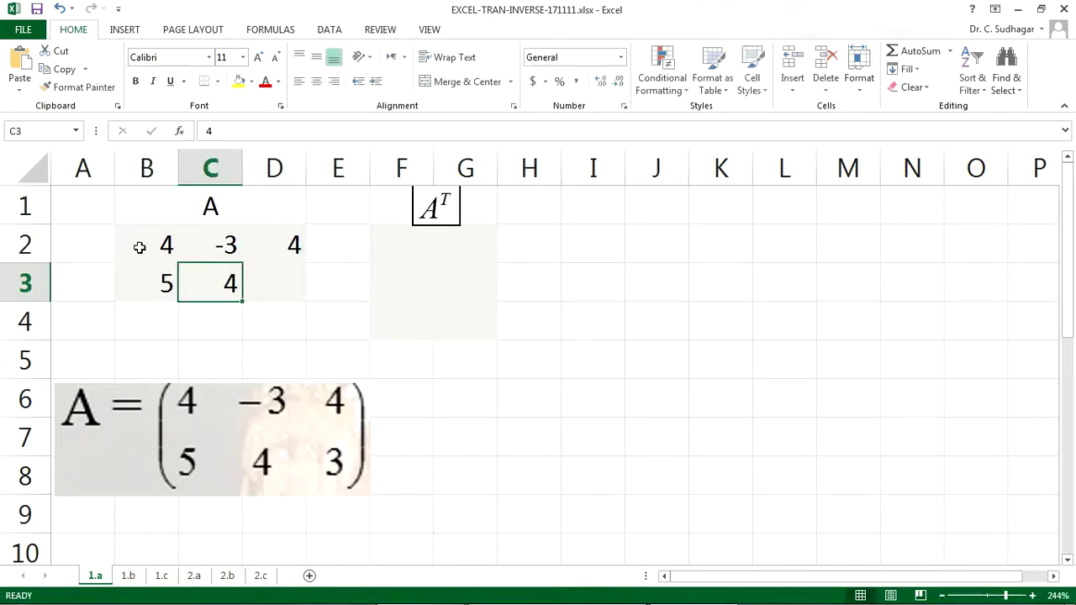
pyautogui.press('Tab')
pyautogui.write('3')
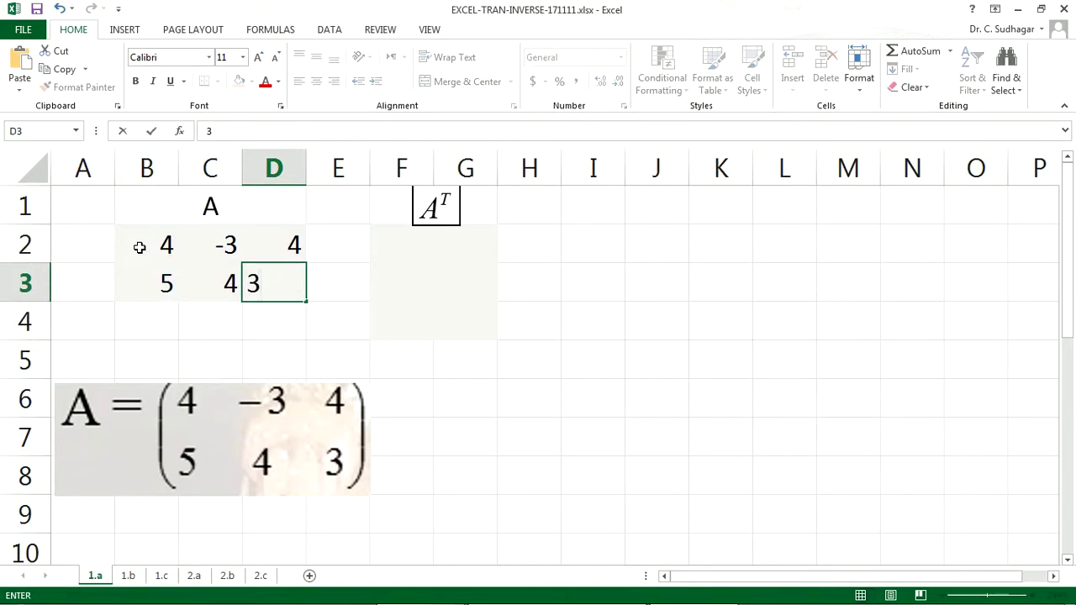
pyautogui.press('Tab')
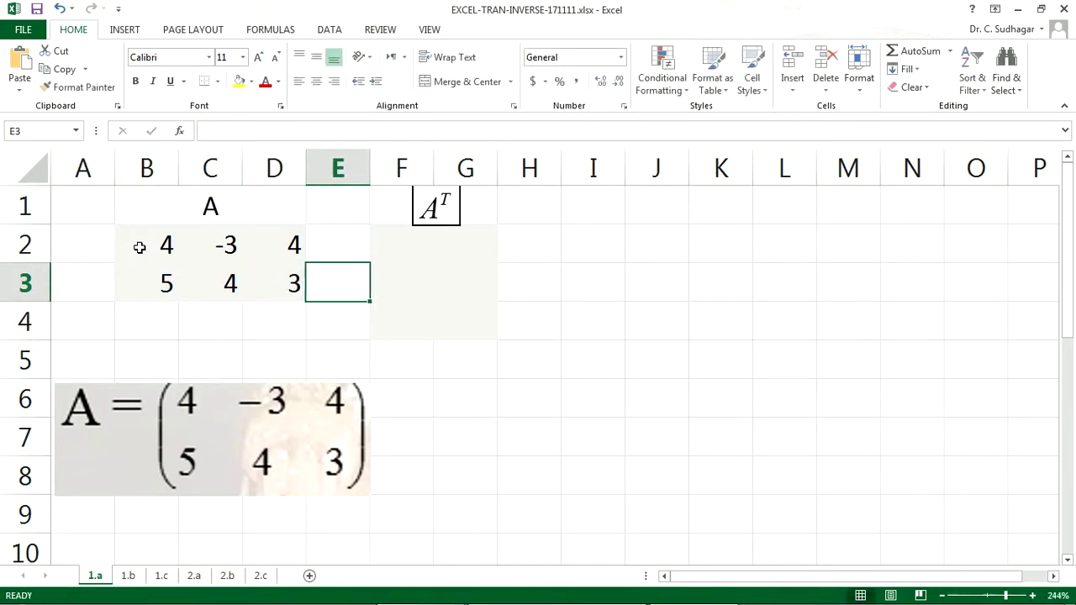
# - Label matrix A's order as 2x3 in cell C4 below it
pyautogui.press('Up')
pyautogui.press('Down')
pyautogui.press('Down')
pyautogui.press('Down')
pyautogui.press('Up')
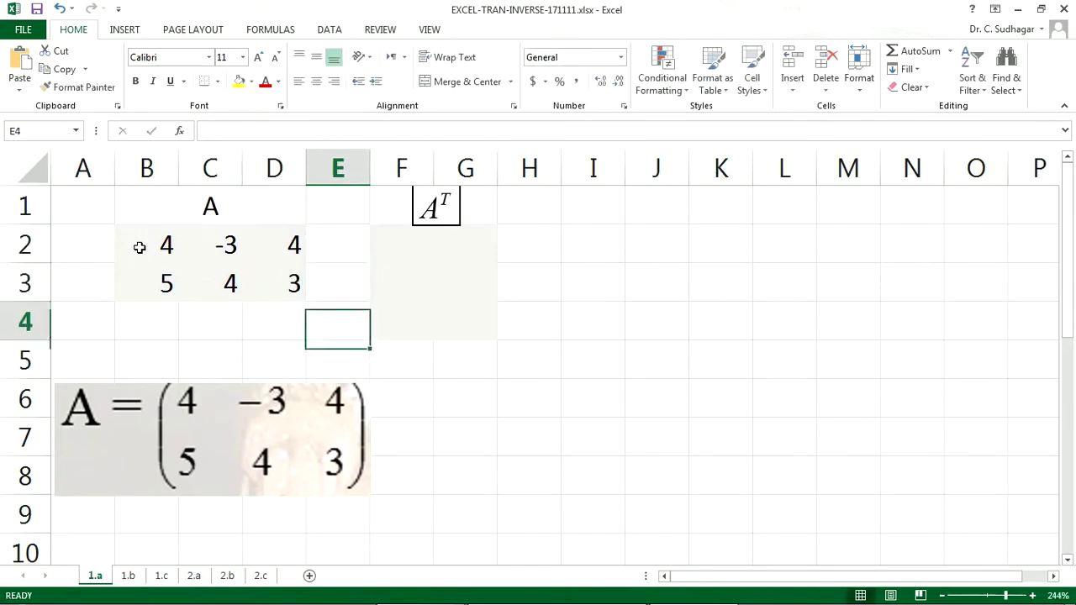
pyautogui.press('Left')
pyautogui.press('Left')
pyautogui.write('2')
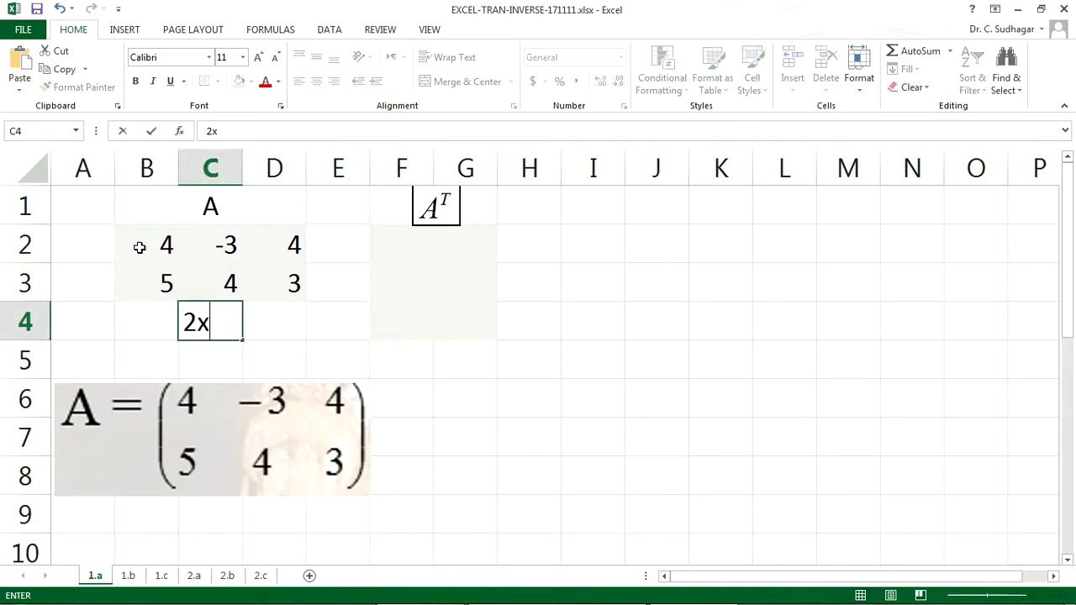
pyautogui.press('Return')
# - Label the order of A's transpose as 3x2 in cell F5
pyautogui.press('Right')
pyautogui.press('Right')
pyautogui.press('Right')
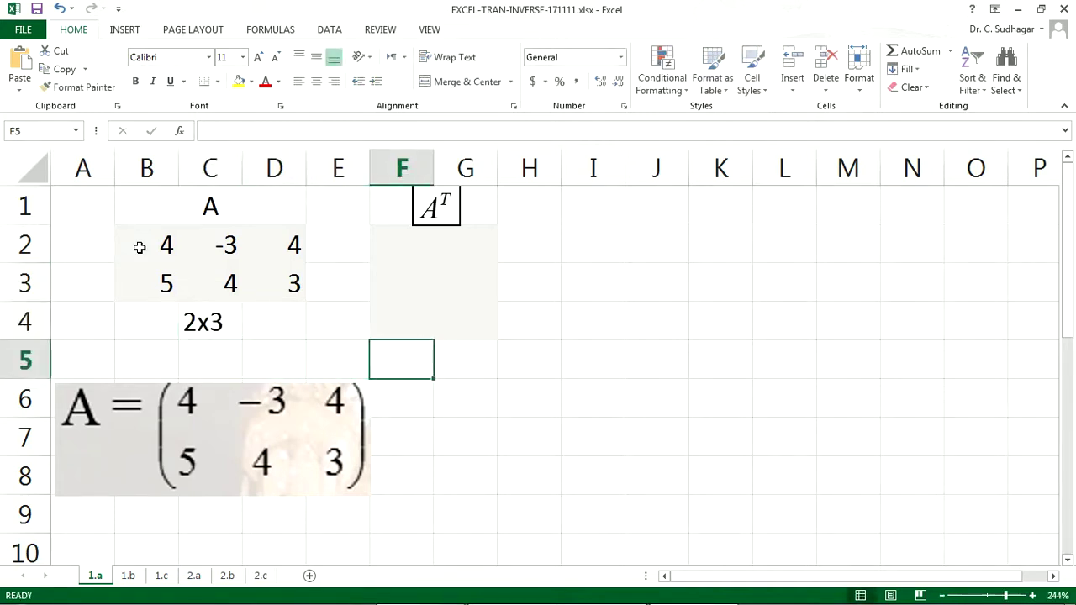
pyautogui.write('3x2')
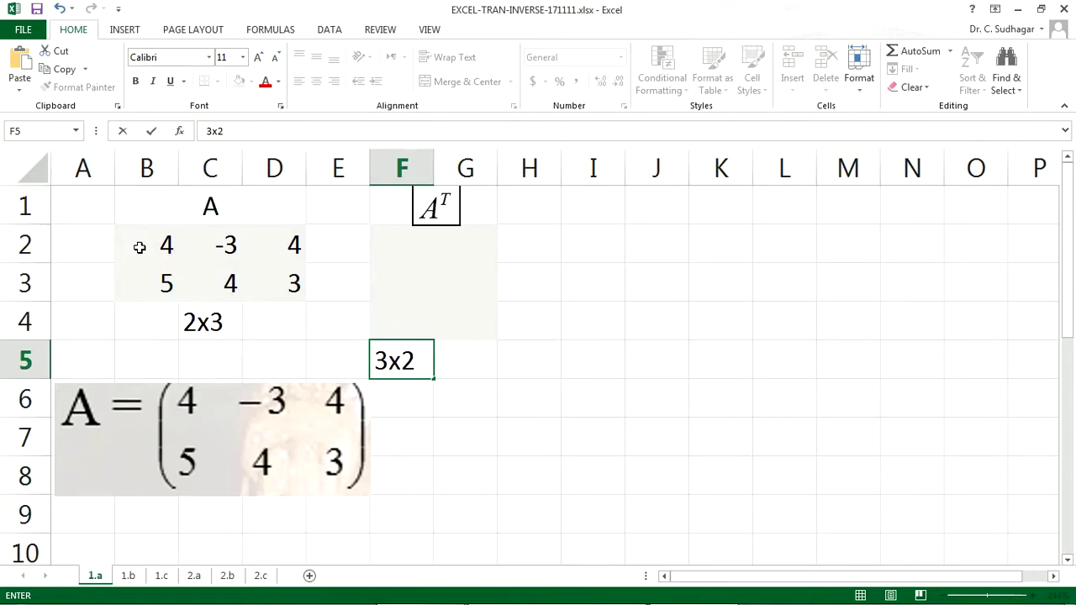
# - Fill F2:G4 with the transpose of matrix A using the array formula =TRANSPOSE(B2:D3)
pyautogui.click(397, 238)
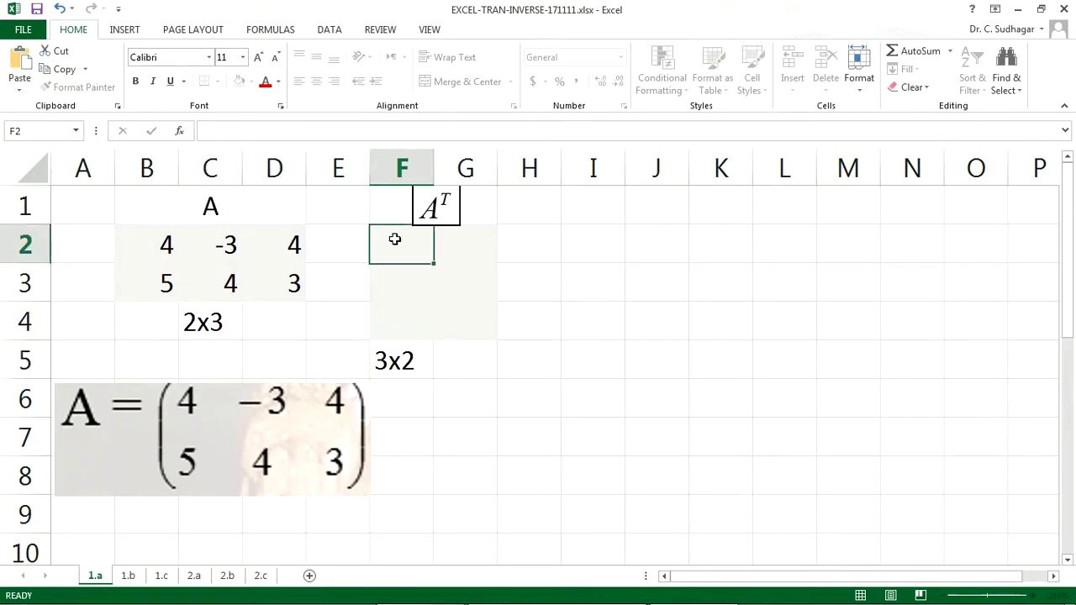
pyautogui.hotkey('shift', 'Right')
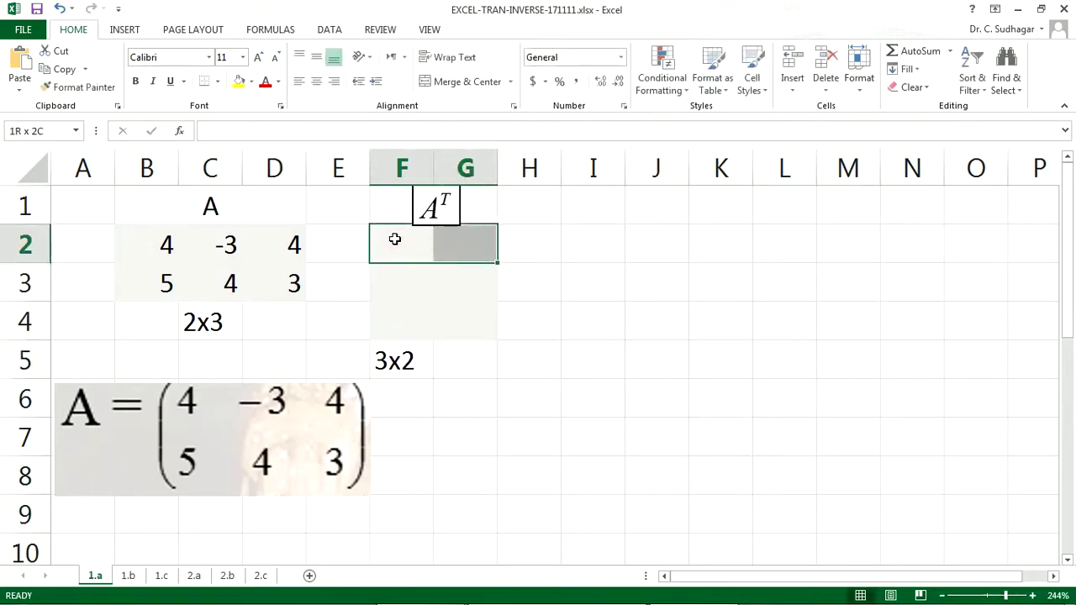
pyautogui.hotkey('shift', 'Left')
pyautogui.hotkey('shift', 'Down')
pyautogui.hotkey('shift', 'Down')
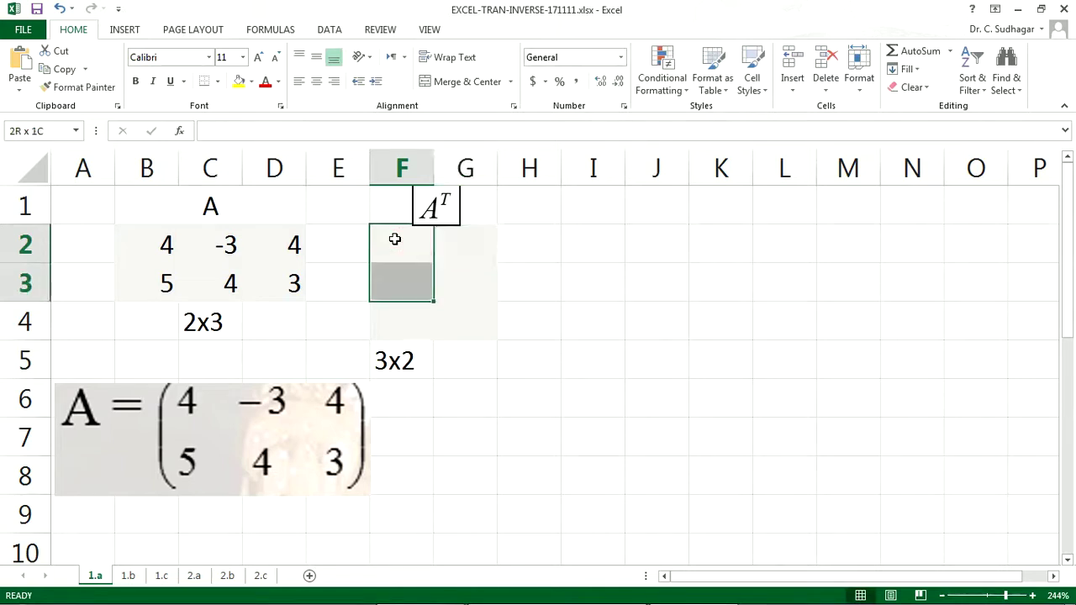
pyautogui.hotkey('shift', 'Right')
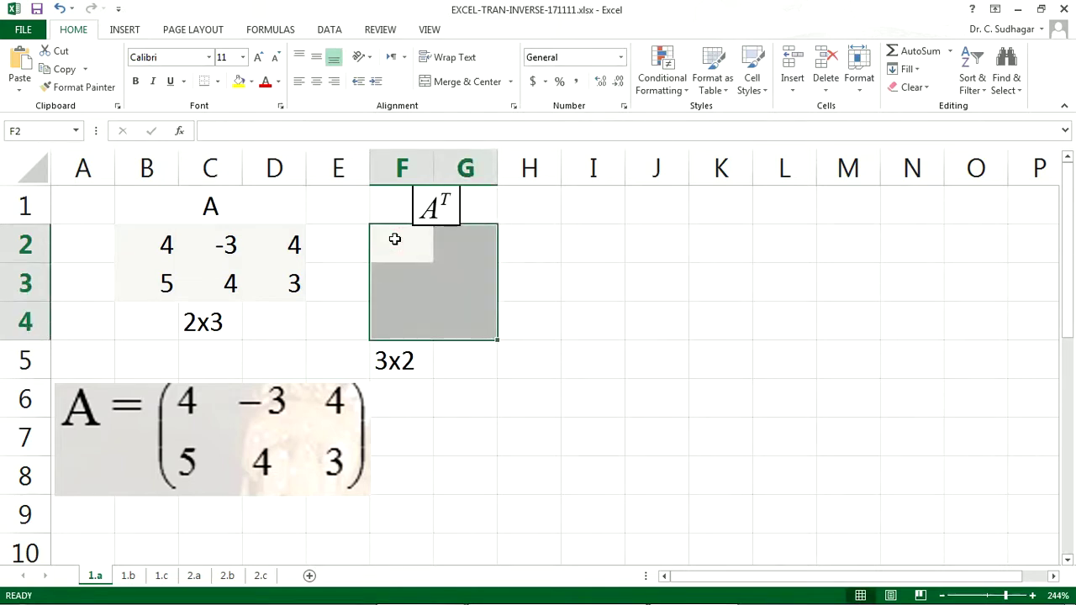
pyautogui.write('=')
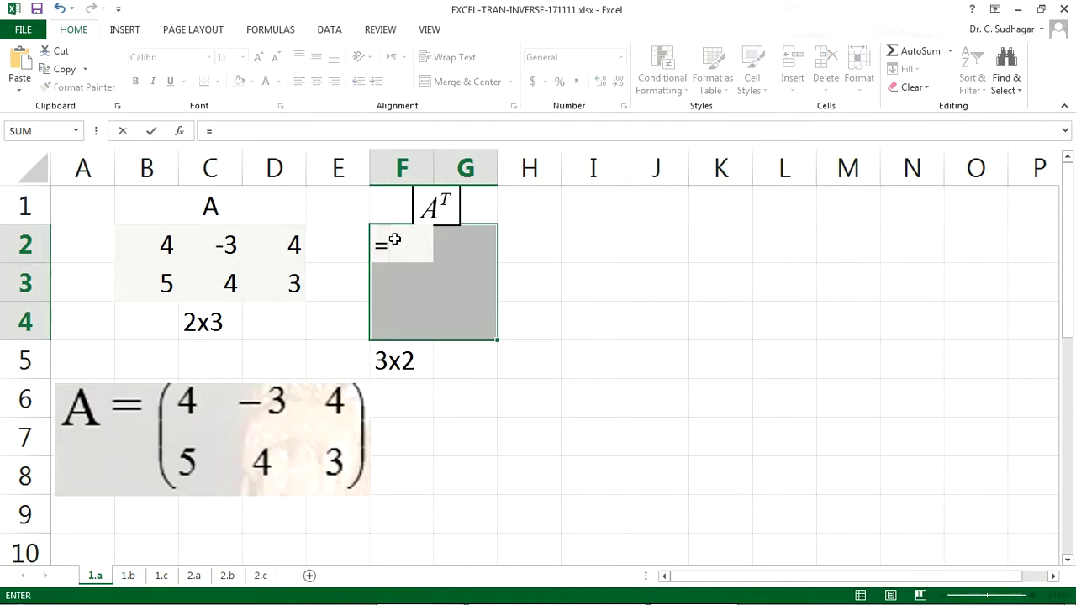
pyautogui.write('tran')
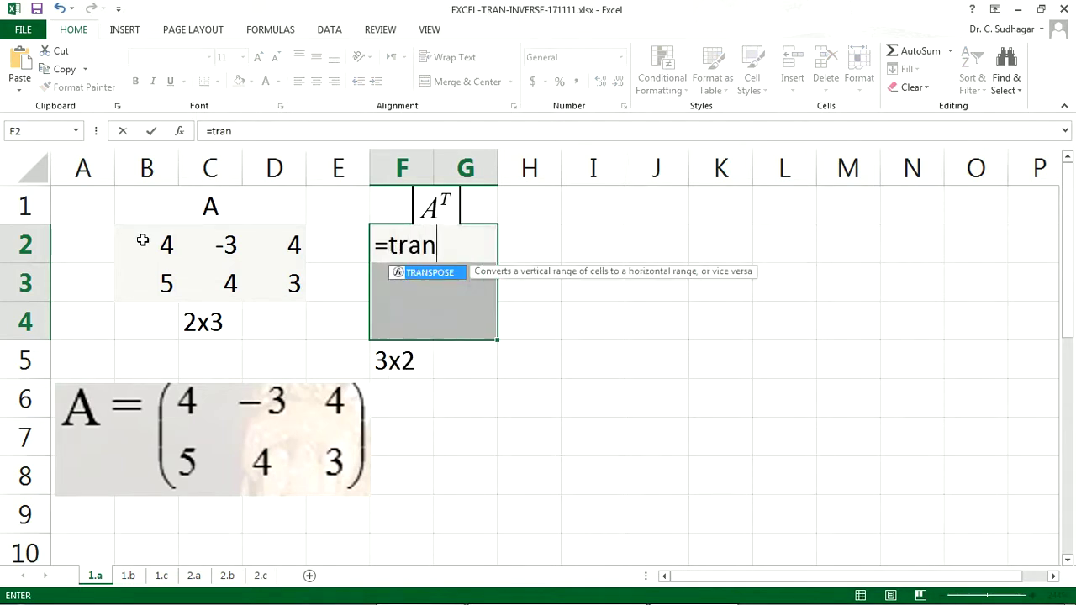
pyautogui.doubleClick(443, 274)
pyautogui.click(163, 242)
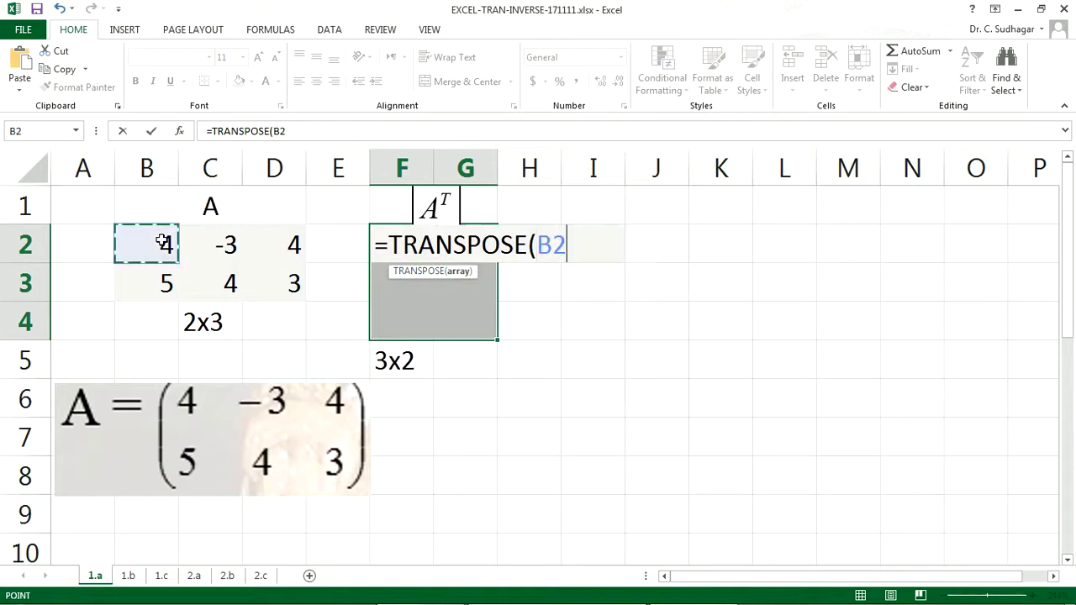
pyautogui.moveTo(163, 242); pyautogui.dragTo(294, 244)
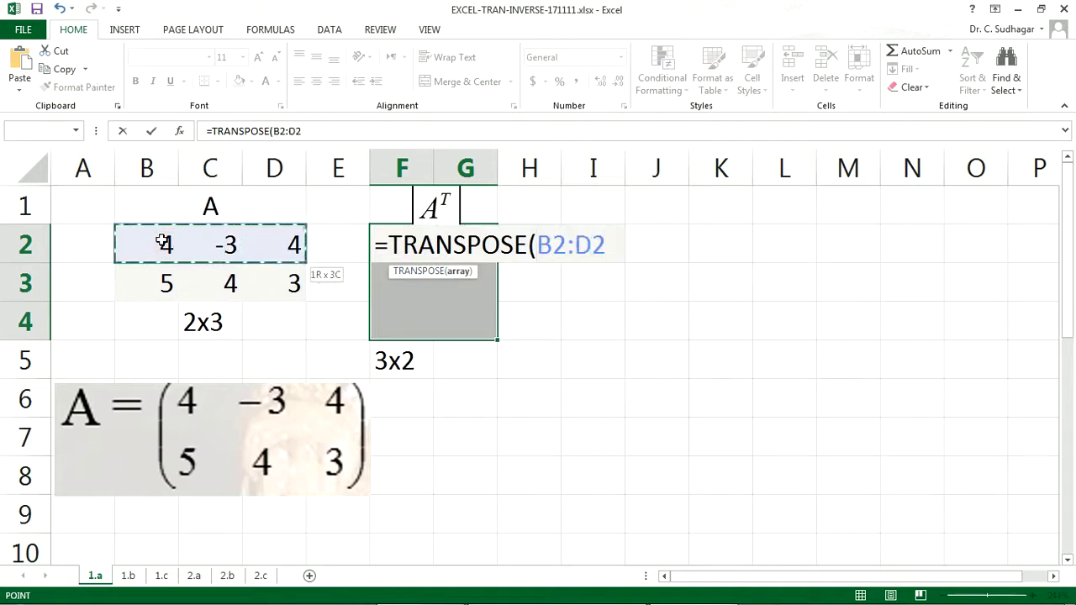
pyautogui.hotkey('shift', 'Down')
pyautogui.write(')')
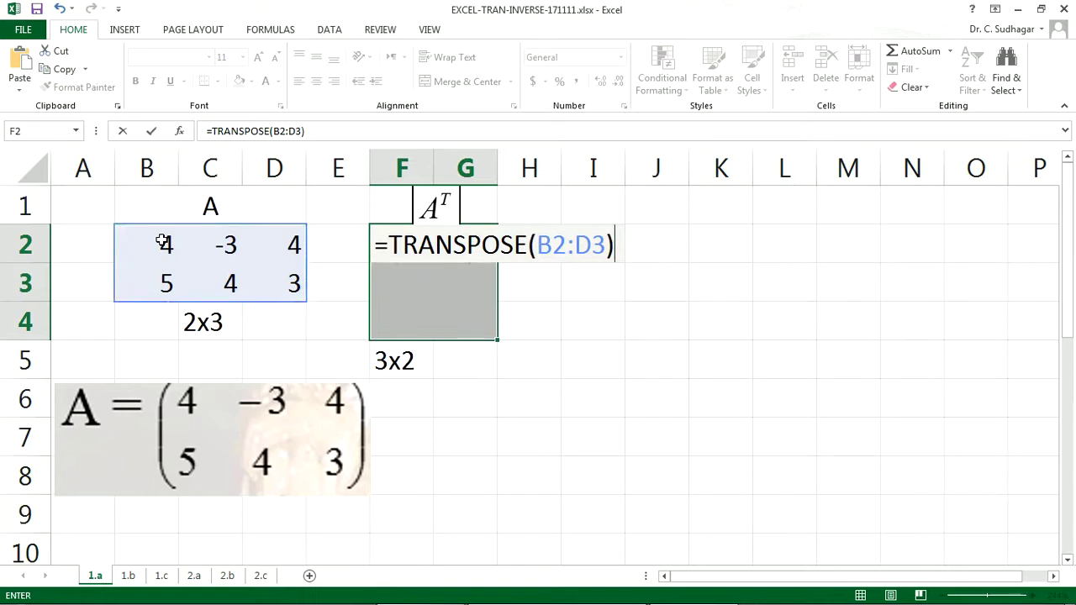
pyautogui.hotkey('ctrl', 'shift', 'Return')
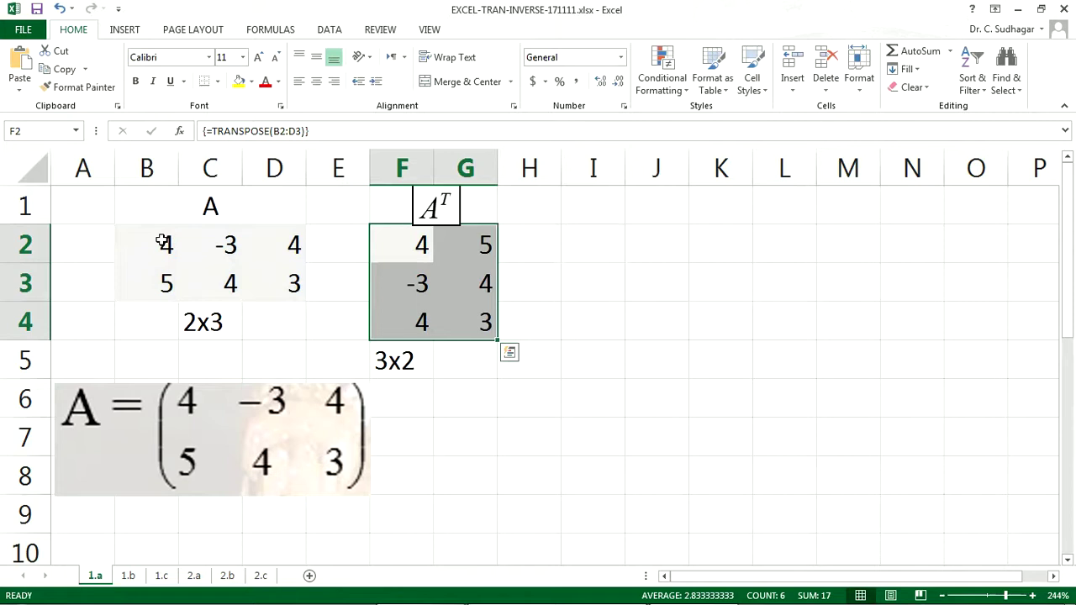
pyautogui.click(502, 401)
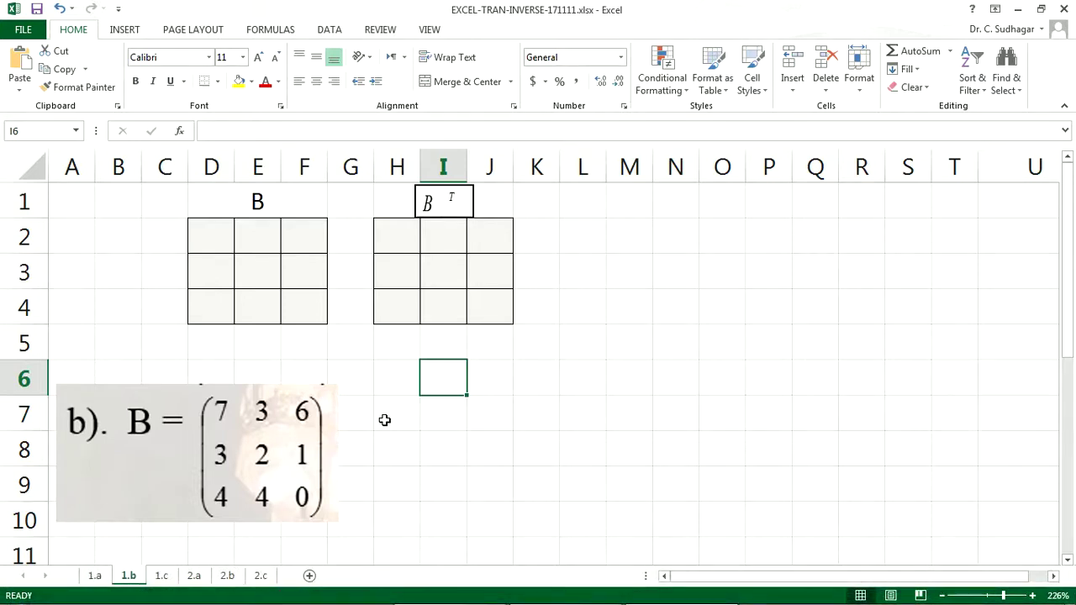
# - On sheet 1.b, enter matrix B's first row, 7, 3 and 6, in cells D2 to F2
pyautogui.click(206, 237)
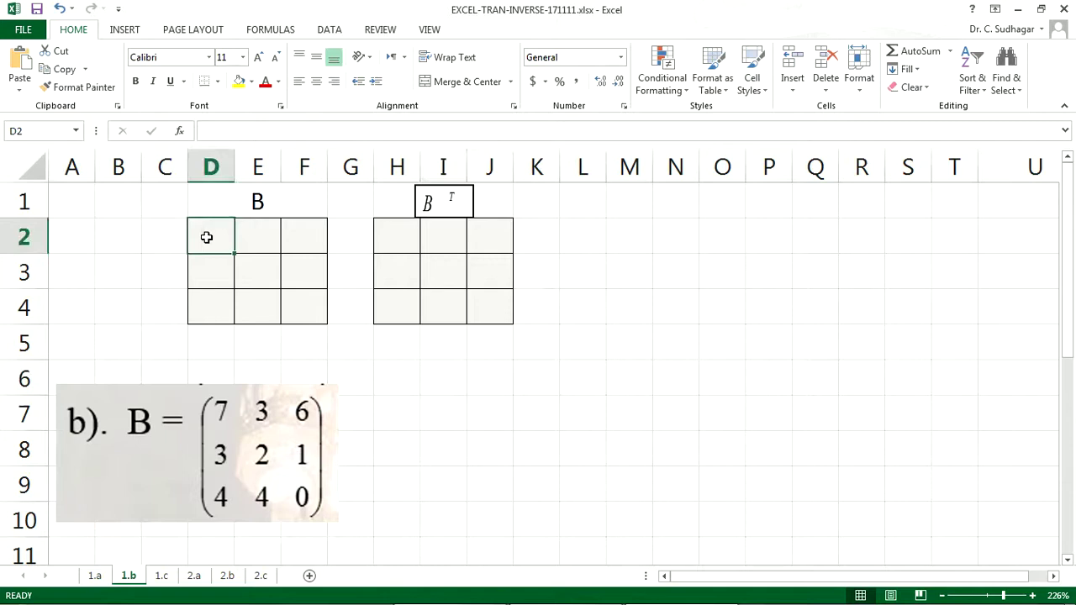
pyautogui.write('7')
pyautogui.press('Tab')
pyautogui.write('3')
pyautogui.press('Tab')
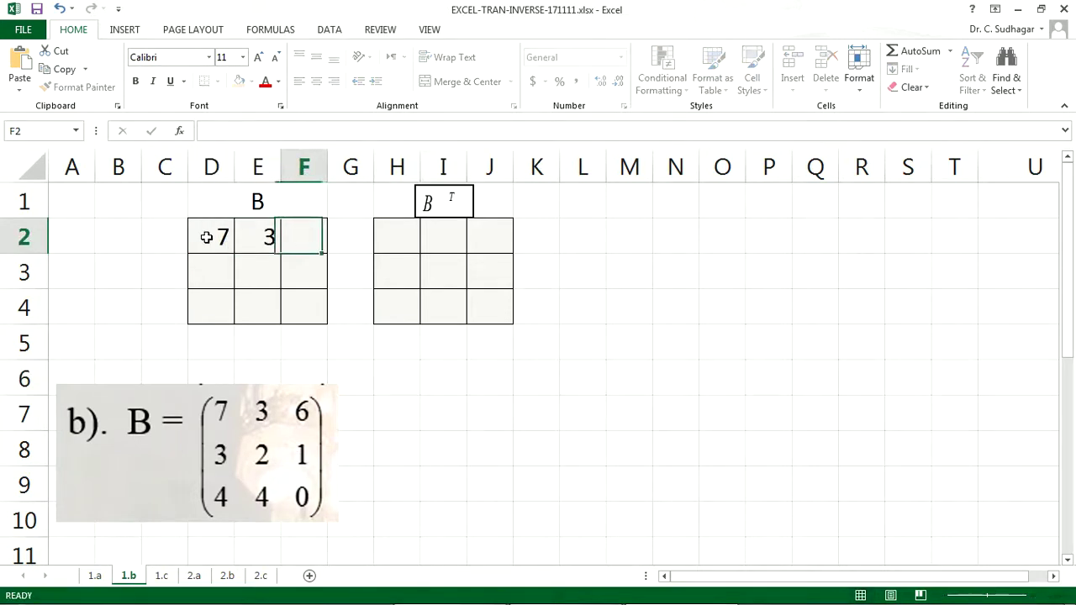
pyautogui.write('6')
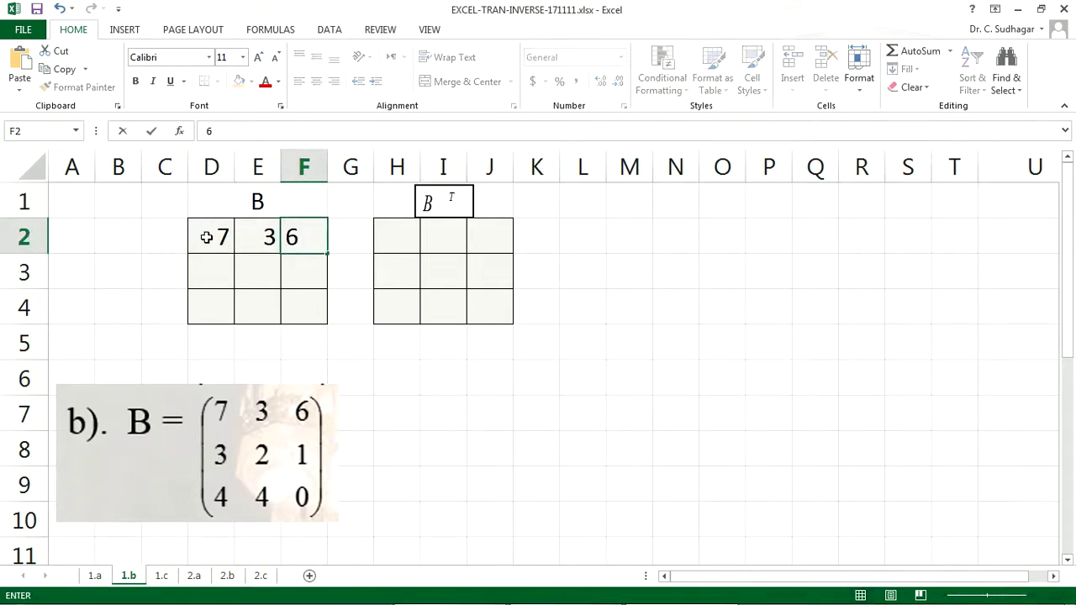
pyautogui.press('Return')
# - Enter matrix B's second row, 3, 2 and 1, in cells D3 to F3
pyautogui.write('3')
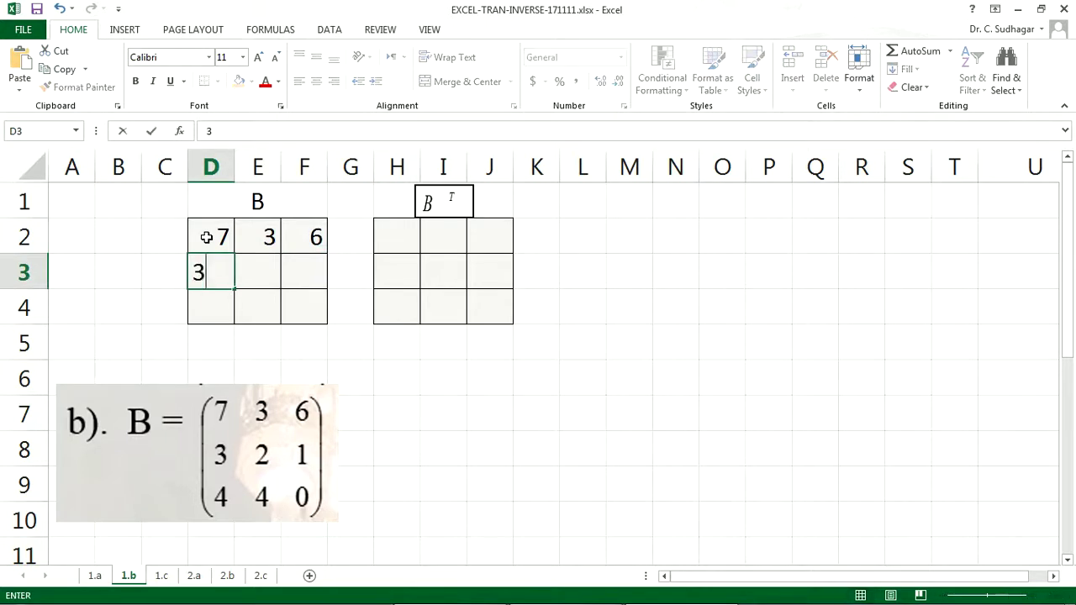
pyautogui.press('Tab')
pyautogui.write('2')
pyautogui.press('Tab')
pyautogui.write('1')
pyautogui.press('Tab')
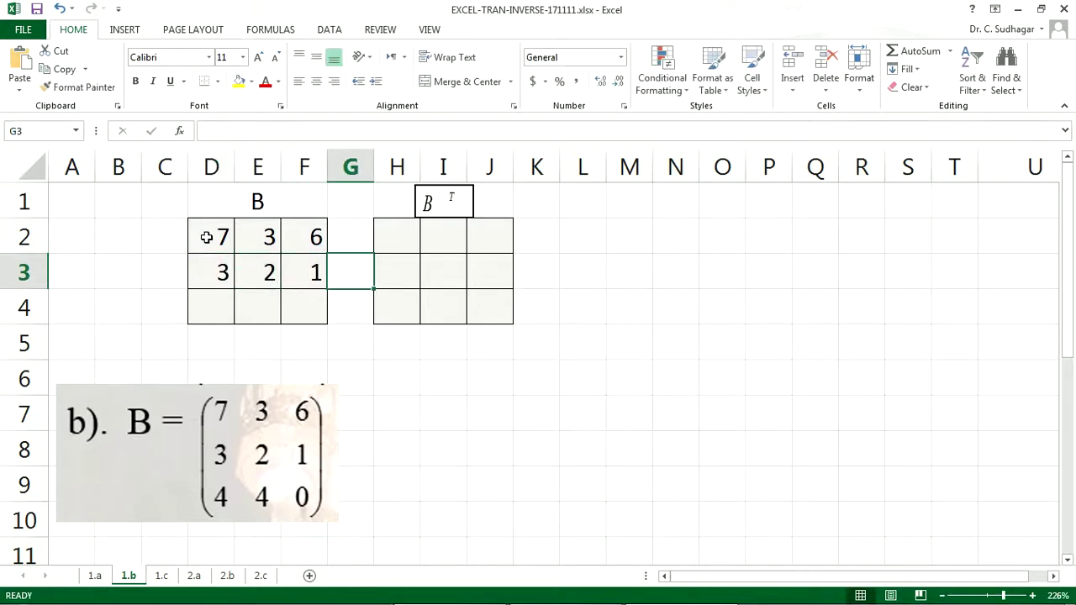
# - Enter matrix B's third row, 4, 4 and 0, in cells D4 to F4
pyautogui.press('Down')
pyautogui.press('Left')
pyautogui.press('Left')
pyautogui.press('Left')
pyautogui.write('4')
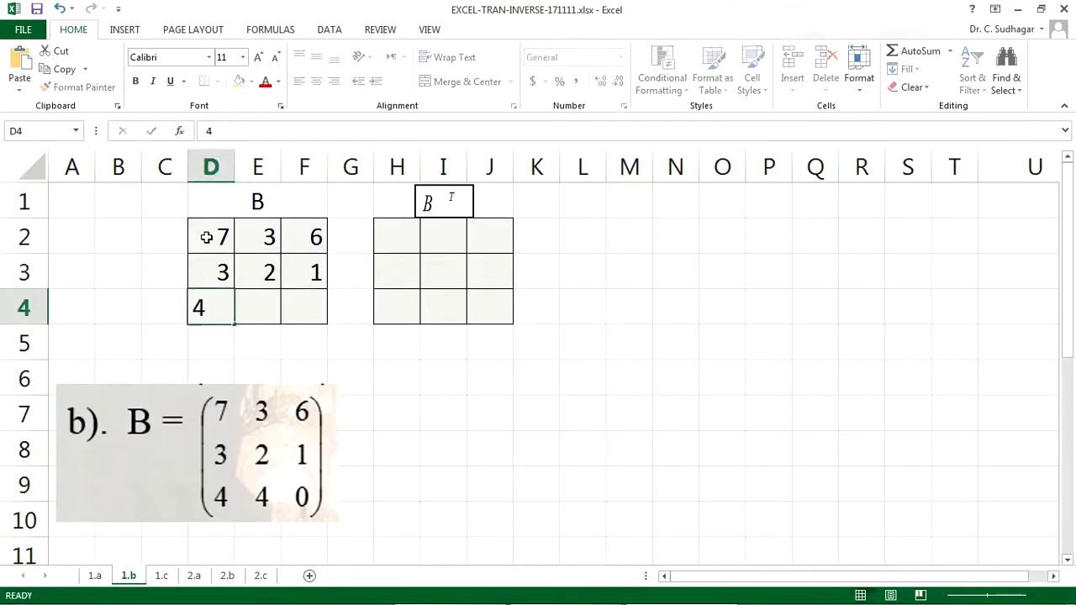
pyautogui.press('Tab')
pyautogui.write('4')
pyautogui.press('Tab')
pyautogui.write('0')
pyautogui.press('Tab')
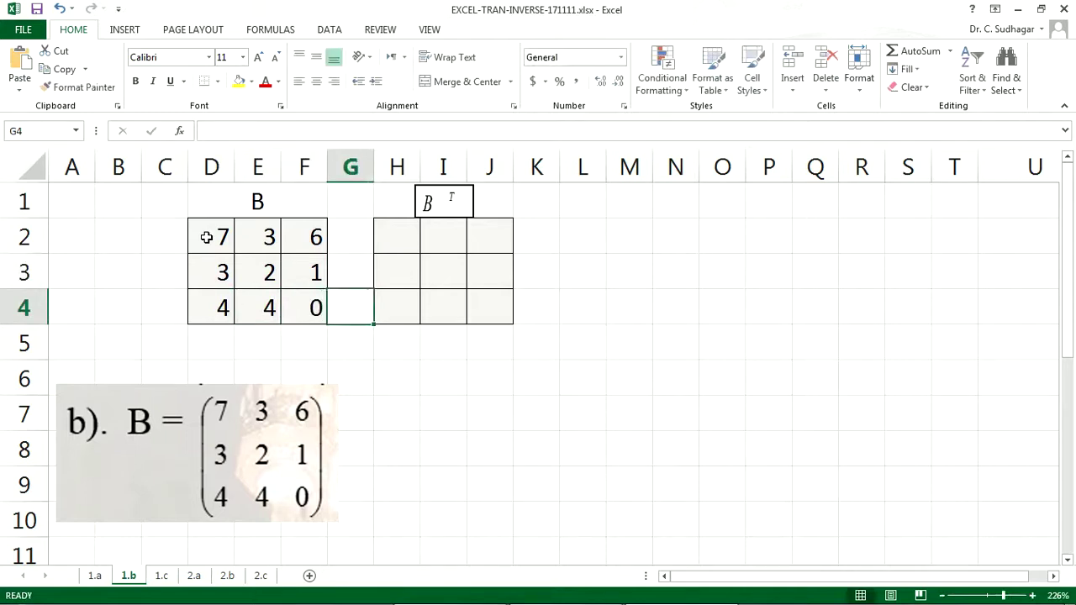
# - Label matrix B's order as 3x3 in cell E5 below it
pyautogui.press('Down')
pyautogui.press('Left')
pyautogui.press('Left')
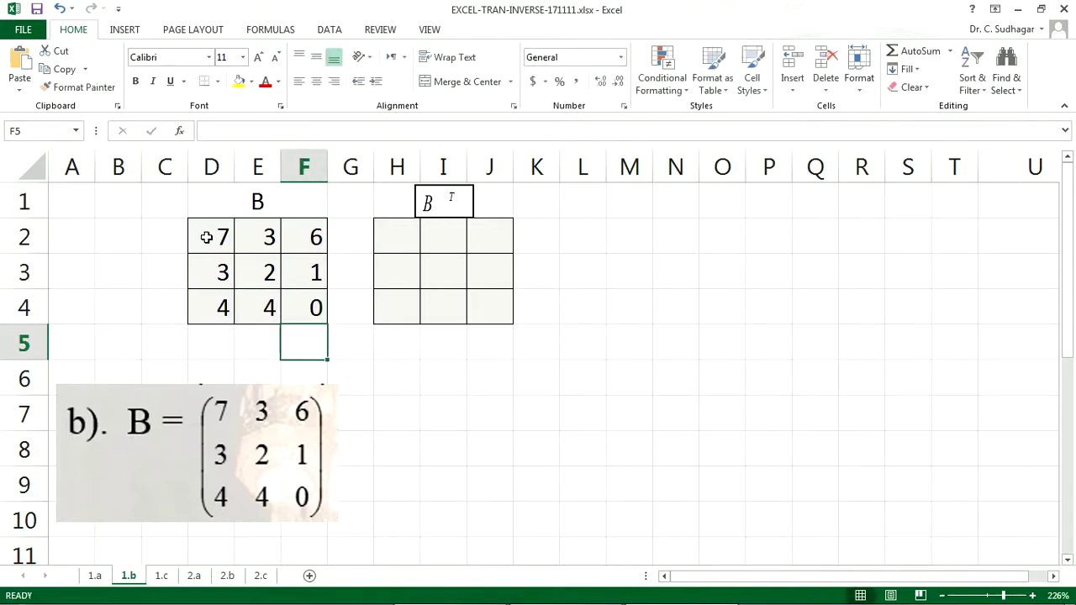
pyautogui.write('3x3')
pyautogui.press('Tab')
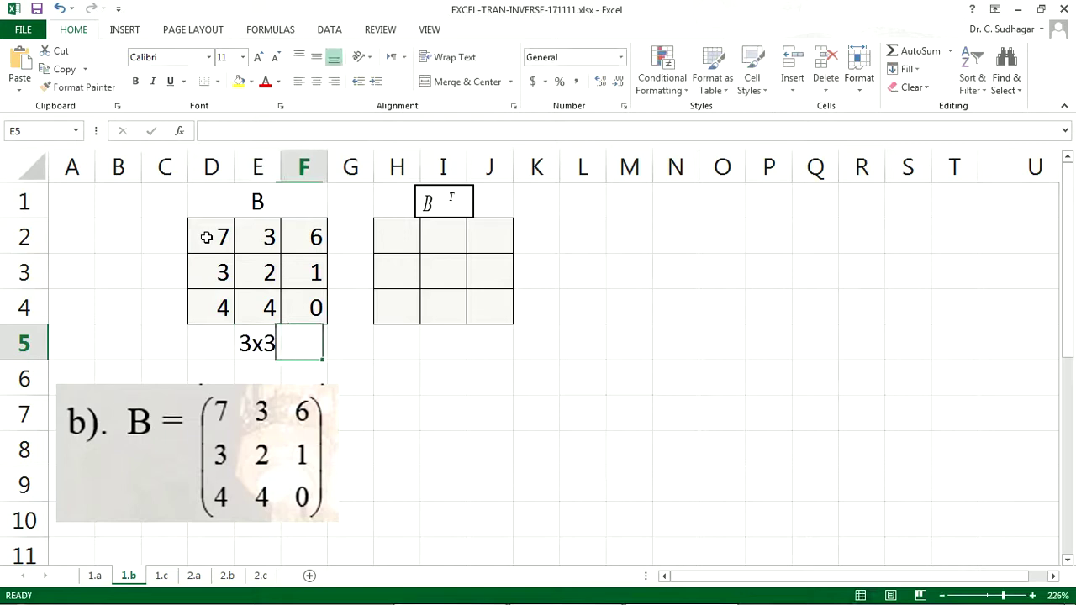
# - Label the order of B's transpose as 3x3 in cell I5
pyautogui.press('Right')
pyautogui.press('Right')
pyautogui.press('Right')
pyautogui.write('3')
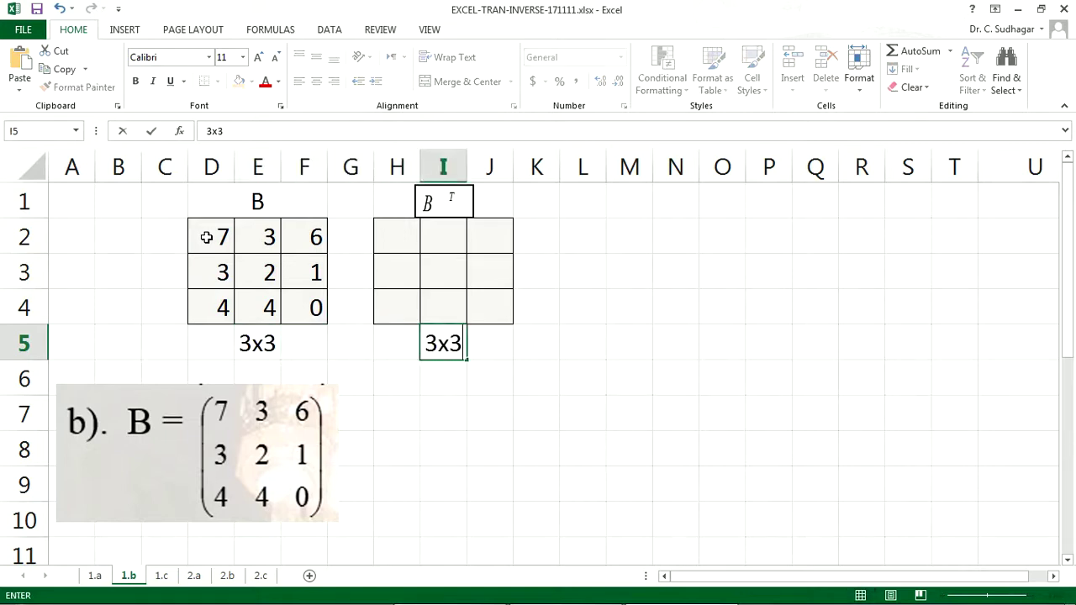
pyautogui.press('Tab')
# - Compute B's transpose in cells H2 to J4 with the array formula =TRANSPOSE(D2:F4)
pyautogui.press('Up')
pyautogui.press('Up')
pyautogui.press('Up')
pyautogui.press('Up')
pyautogui.press('Down')
pyautogui.press('Left')
pyautogui.press('Left')
pyautogui.hotkey('shift', 'Down')
pyautogui.hotkey('shift', 'Down')
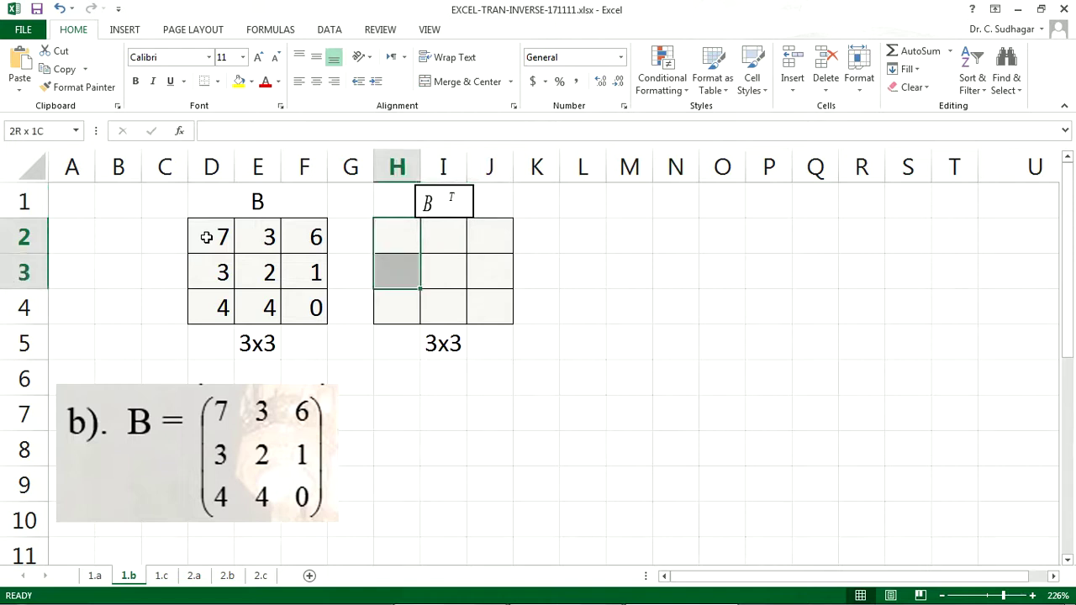
pyautogui.hotkey('shift', 'Right')
pyautogui.hotkey('shift', 'Right')
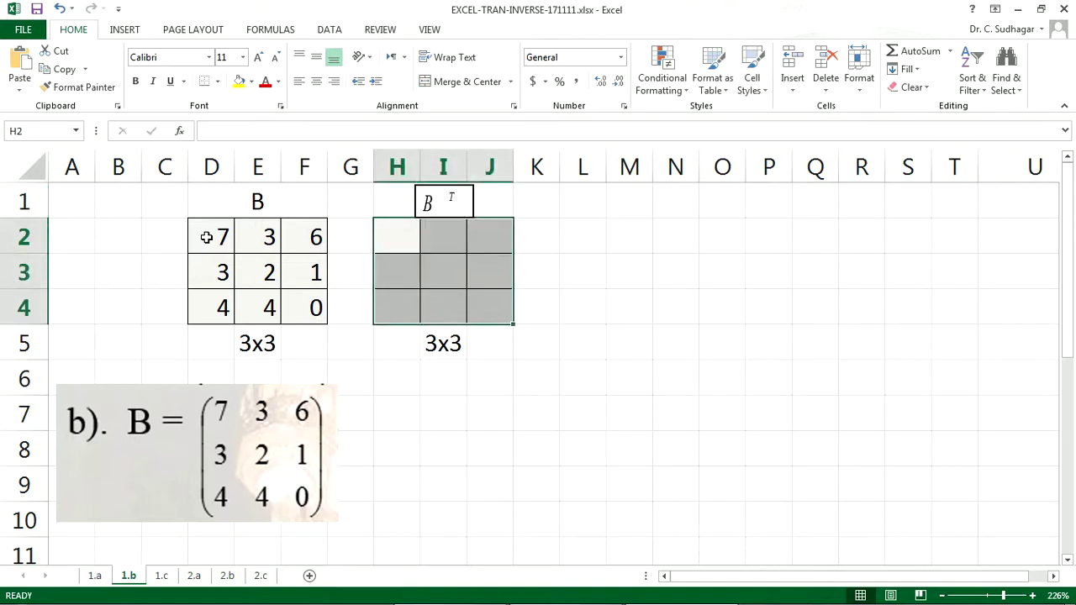
pyautogui.write('=tran')
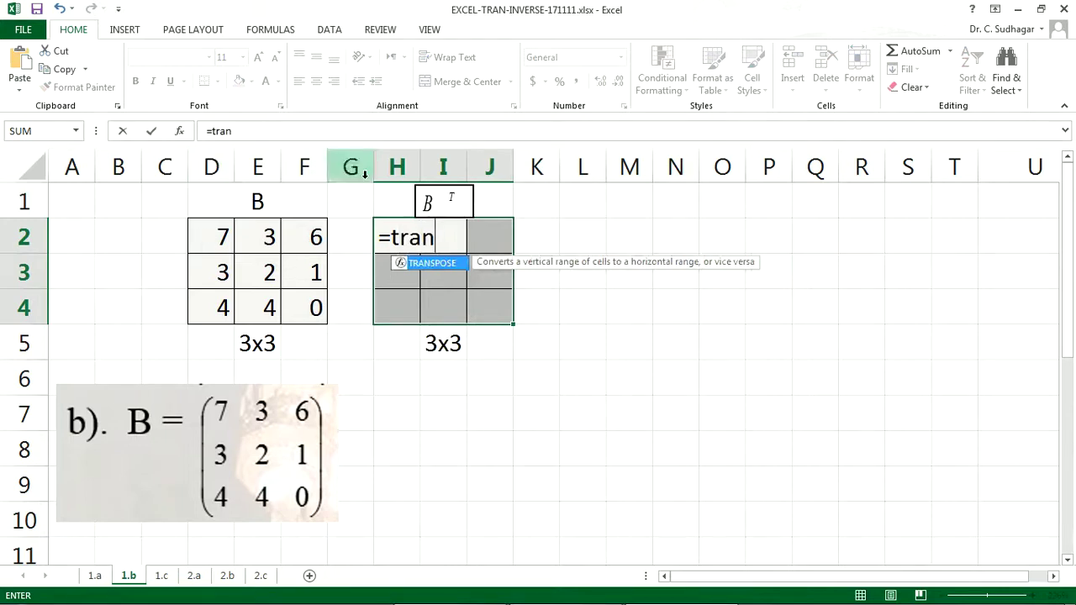
pyautogui.doubleClick(438, 265)
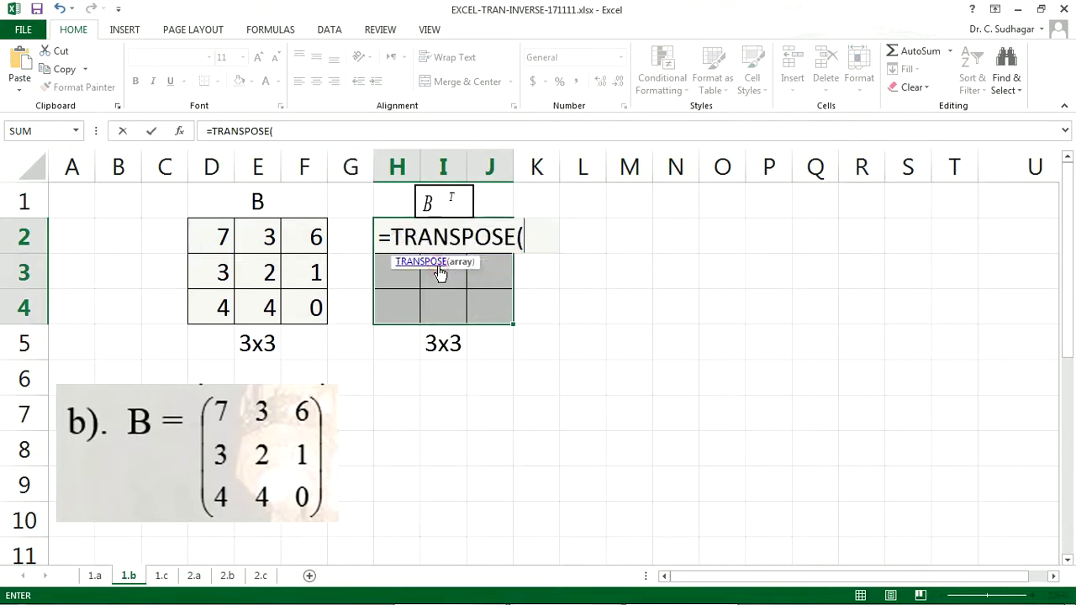
pyautogui.moveTo(217, 238); pyautogui.dragTo(316, 238)
pyautogui.hotkey('shift', 'Down')
pyautogui.hotkey('shift', 'Down')
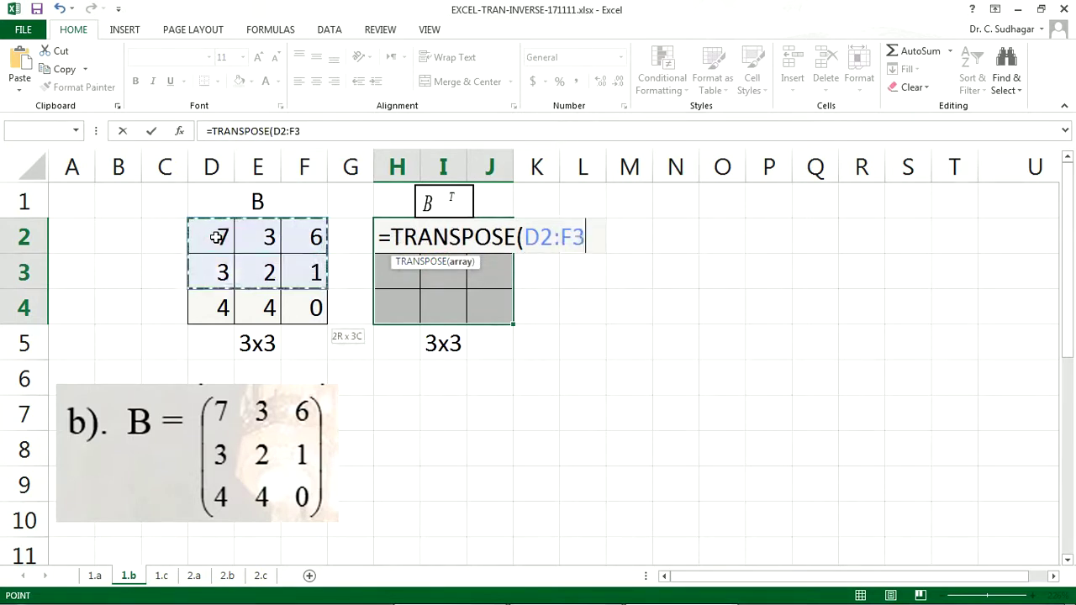
pyautogui.write(')')
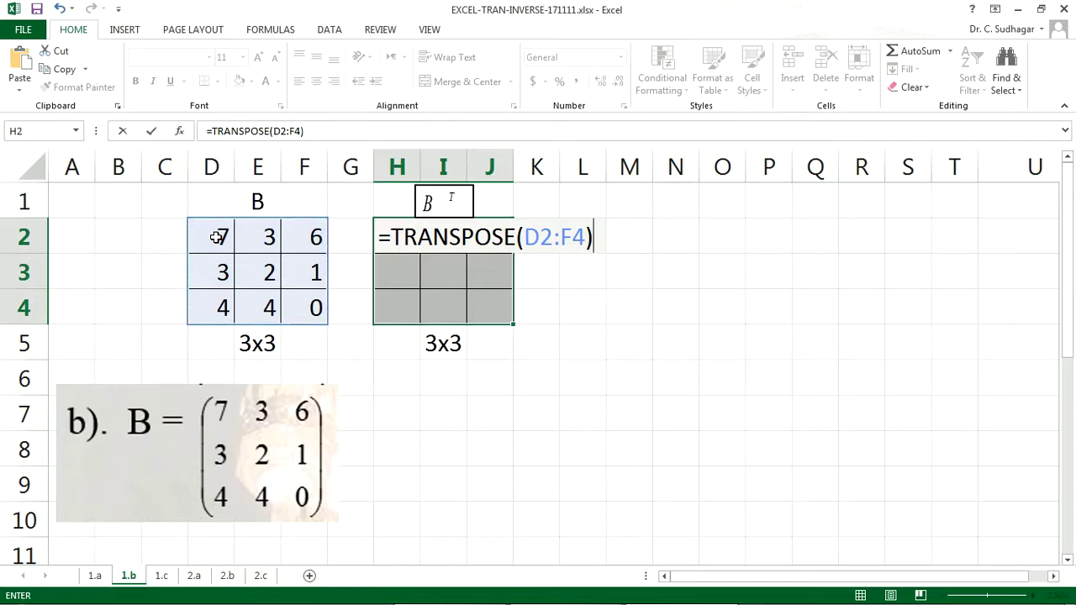
pyautogui.hotkey('ctrl', 'shift', 'Return')
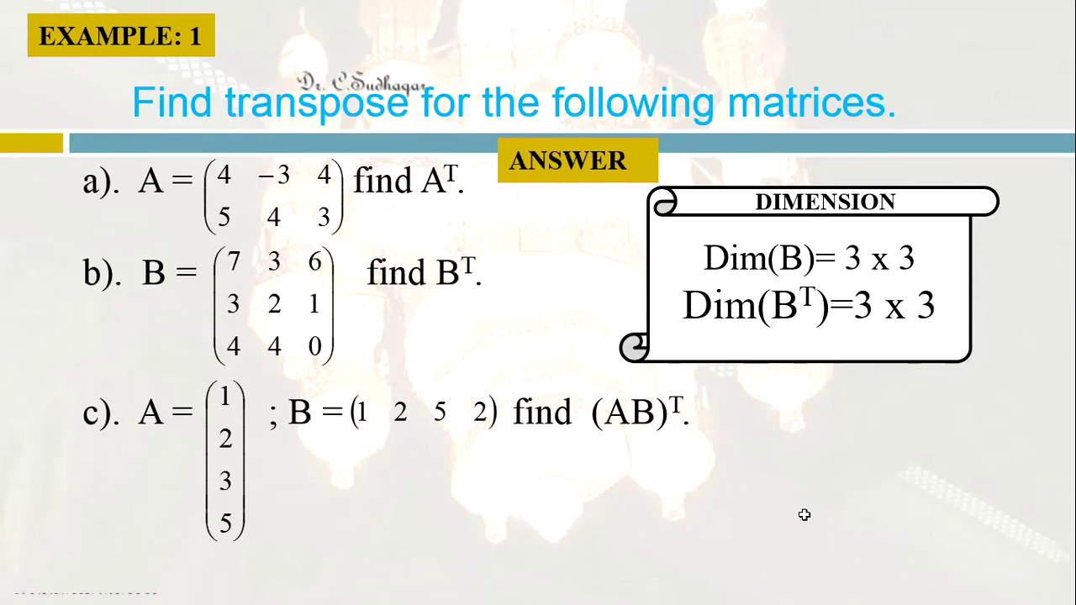
pyautogui.press('Right')
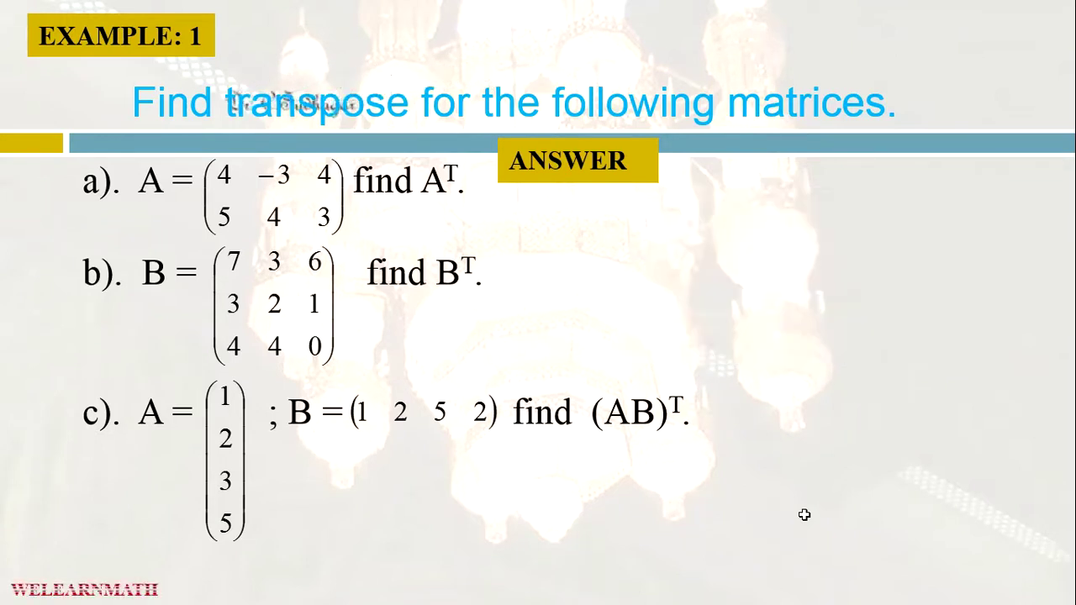
pyautogui.press('Right')
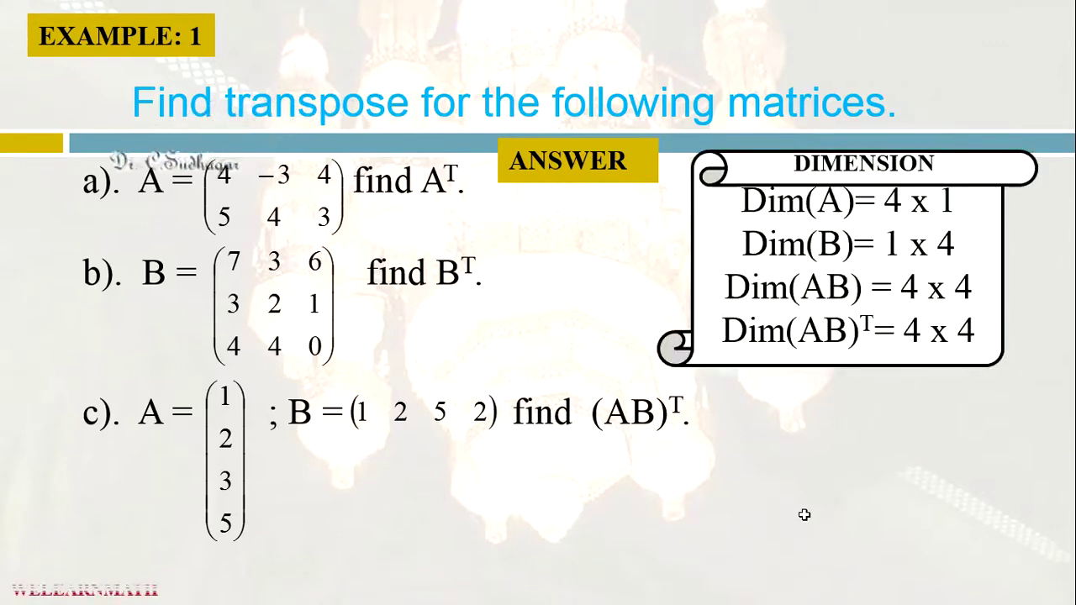
pyautogui.press('Right')
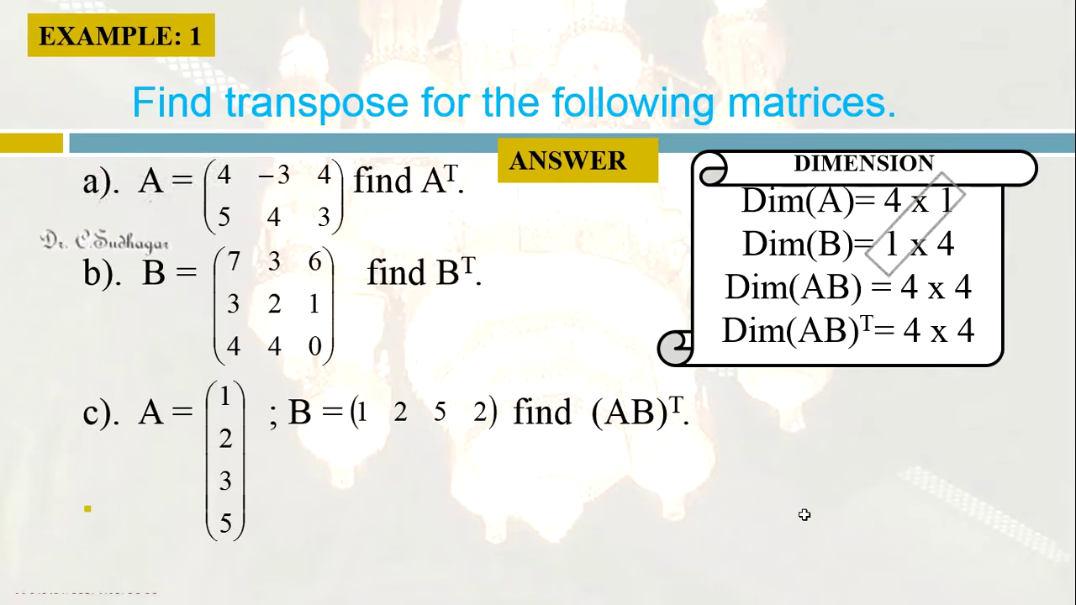
pyautogui.press('Right')
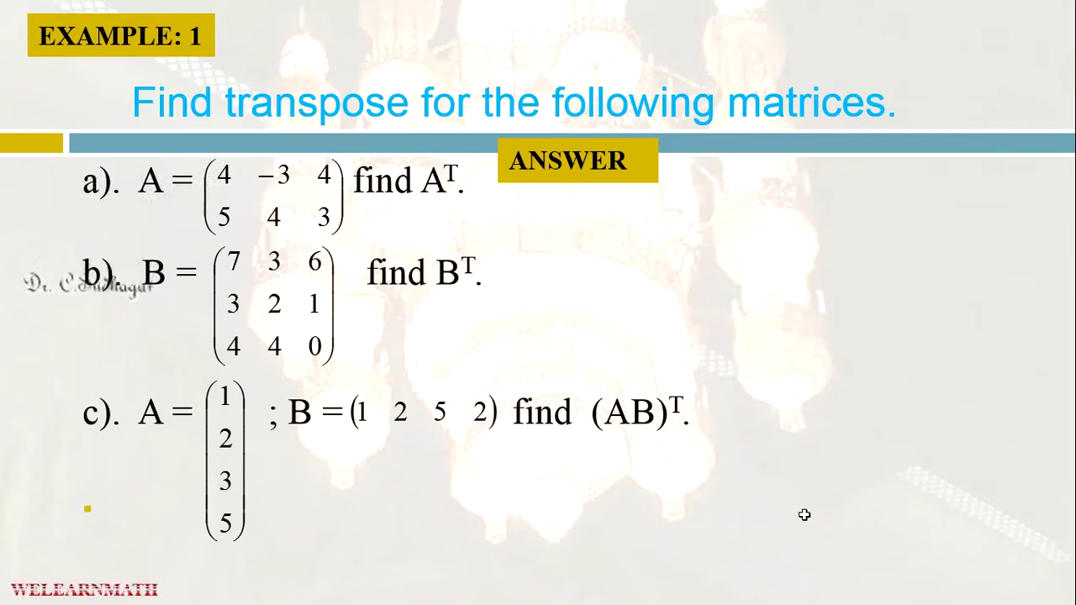
pyautogui.press('Left')
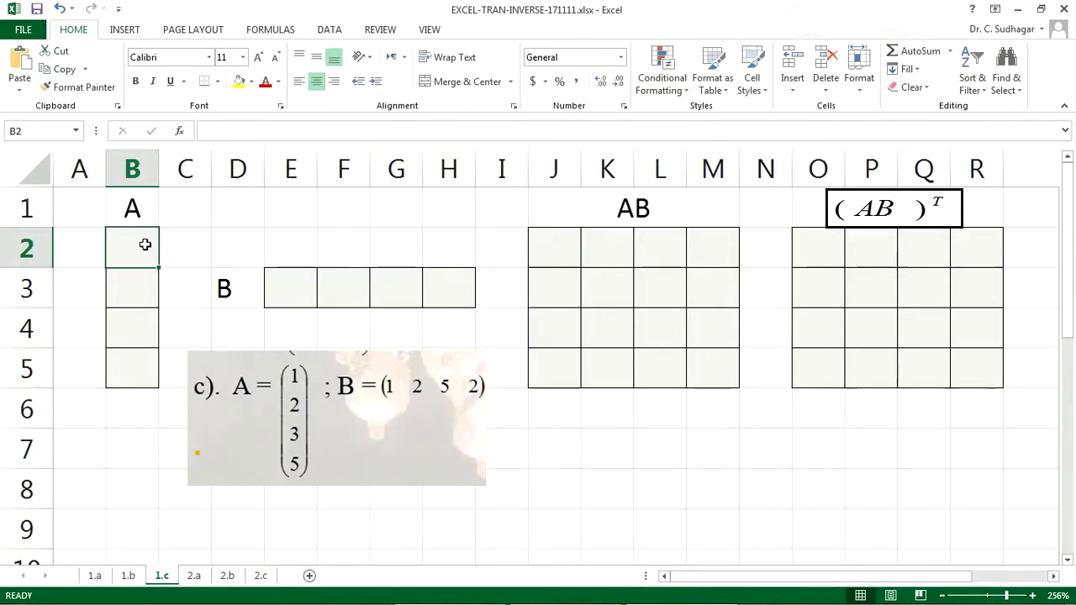
# - Enter column matrix A's values 1, 2, 3 and 5 in cells B2 to B5 of sheet 1.c
pyautogui.write('1')
pyautogui.press('Return')
pyautogui.write('2')
pyautogui.press('Return')
pyautogui.write('3')
pyautogui.press('Return')
pyautogui.write('5')
pyautogui.press('Right')
# - Enter row matrix B's values 1, 2, 5 and 2 in cells E3 to H3
pyautogui.press('Right')
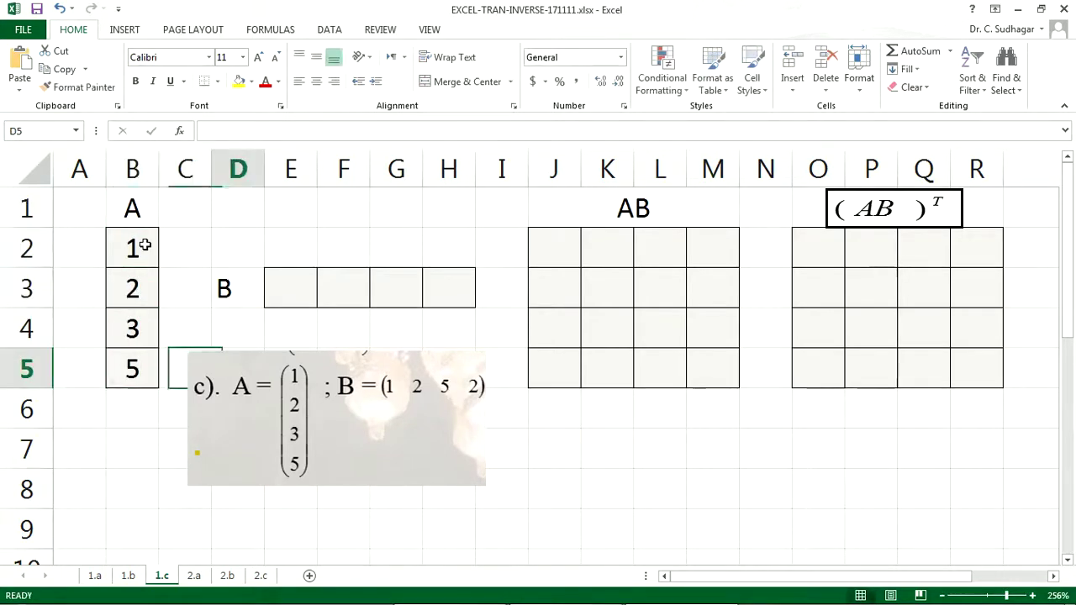
pyautogui.press('Up')
pyautogui.press('Up')
pyautogui.press('Right')
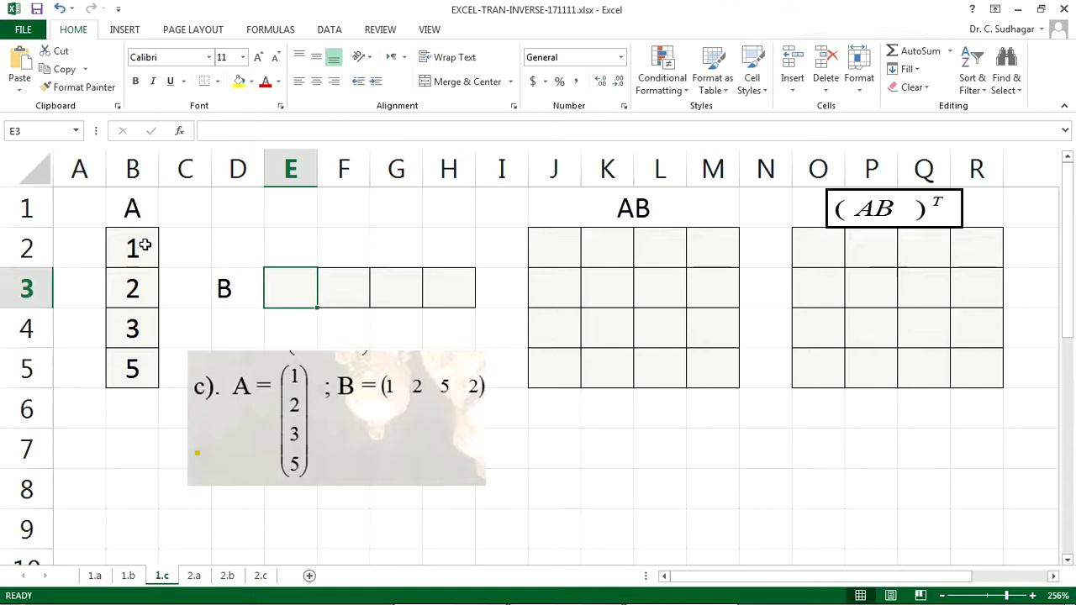
pyautogui.write('1')
pyautogui.press('Right')
pyautogui.write('2')
pyautogui.press('Right')
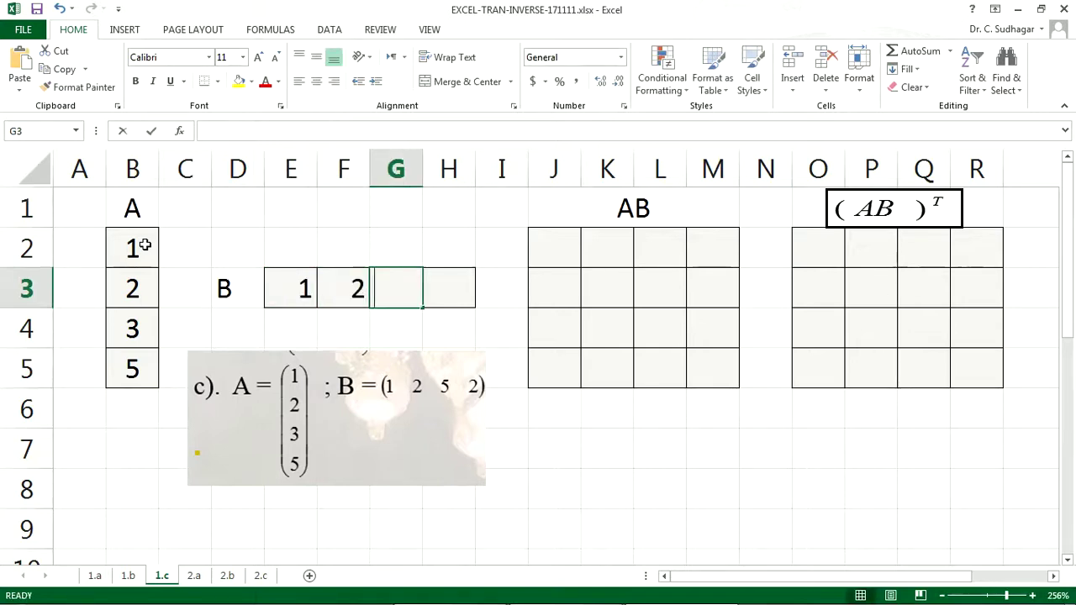
pyautogui.write('5')
pyautogui.press('Right')
pyautogui.write('2')
pyautogui.press('Right')
# - Label matrix A's order as 4x1 in cell B6 below it
pyautogui.press('Right')
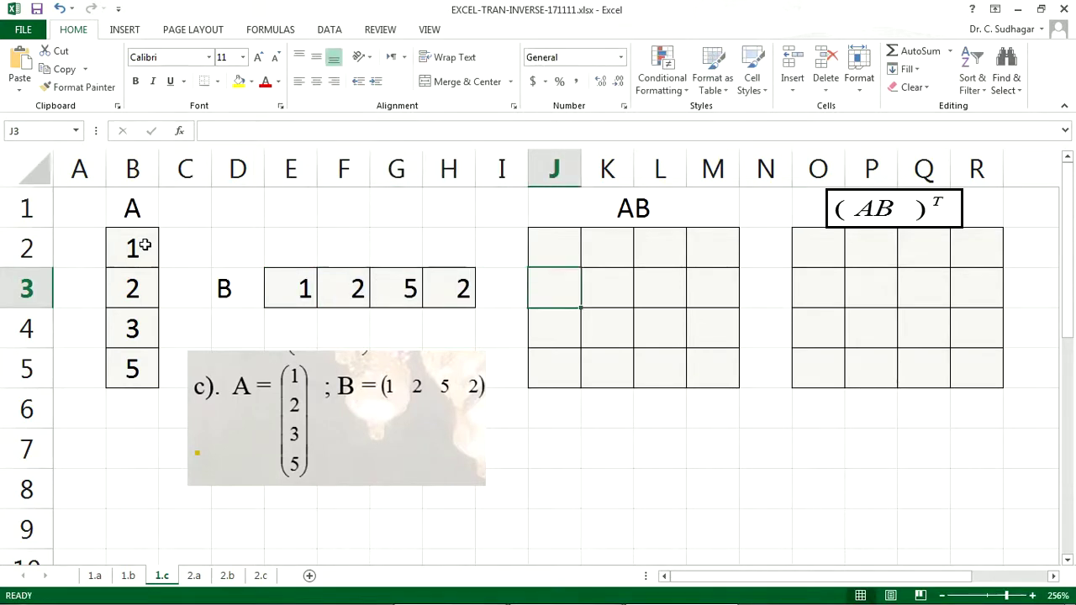
pyautogui.press('Up')
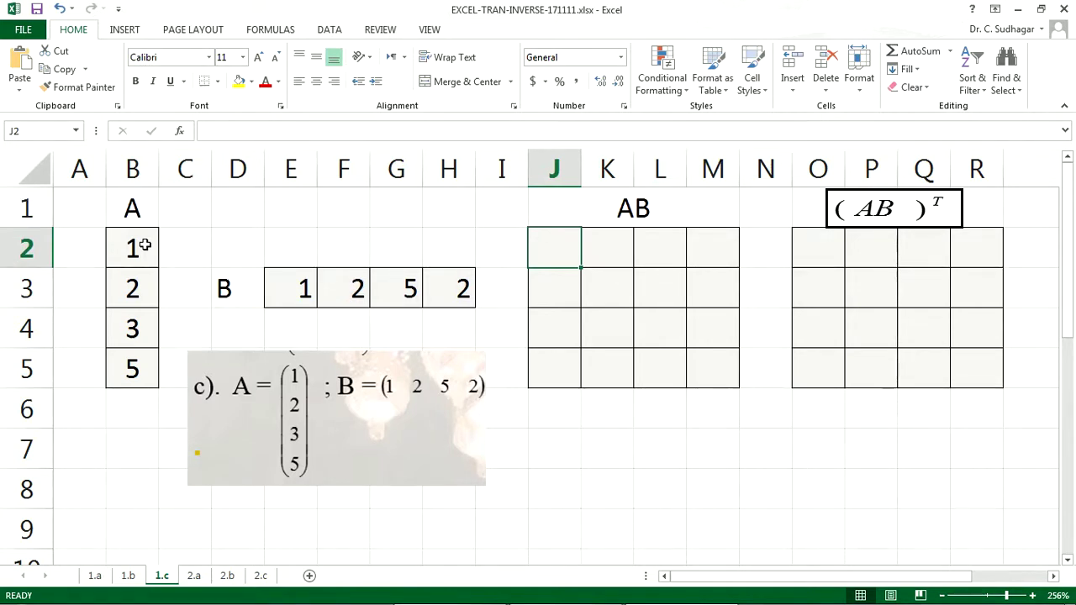
pyautogui.press('Down')
pyautogui.press('Down')
pyautogui.press('Down')
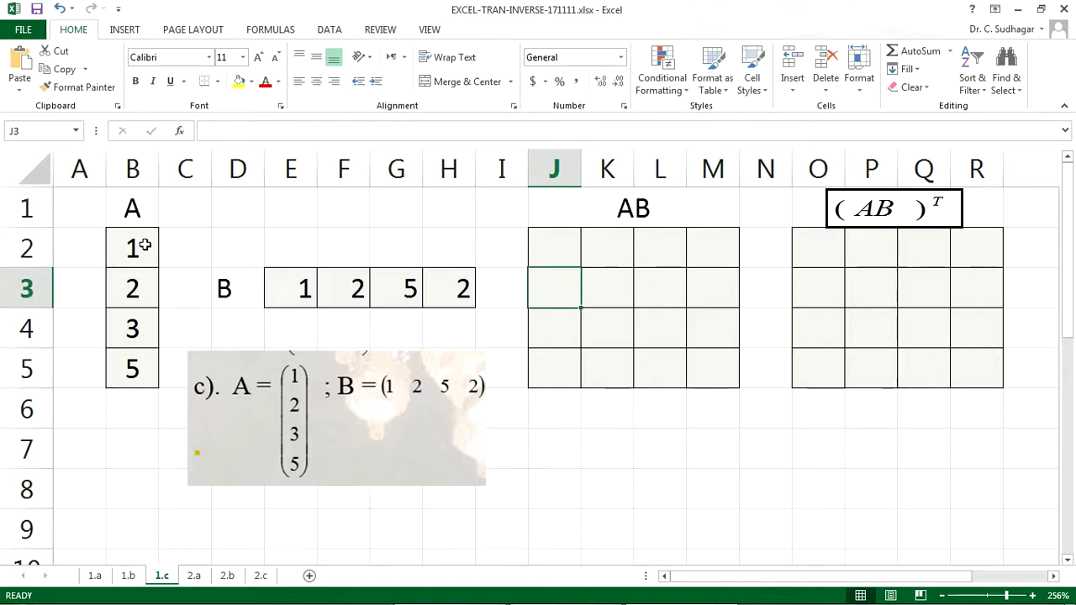
pyautogui.press('Left')
pyautogui.press('Left')
pyautogui.press('Left')
pyautogui.press('Left')
pyautogui.press('Left')
pyautogui.press('Left')
pyautogui.press('Left')
pyautogui.press('Left')
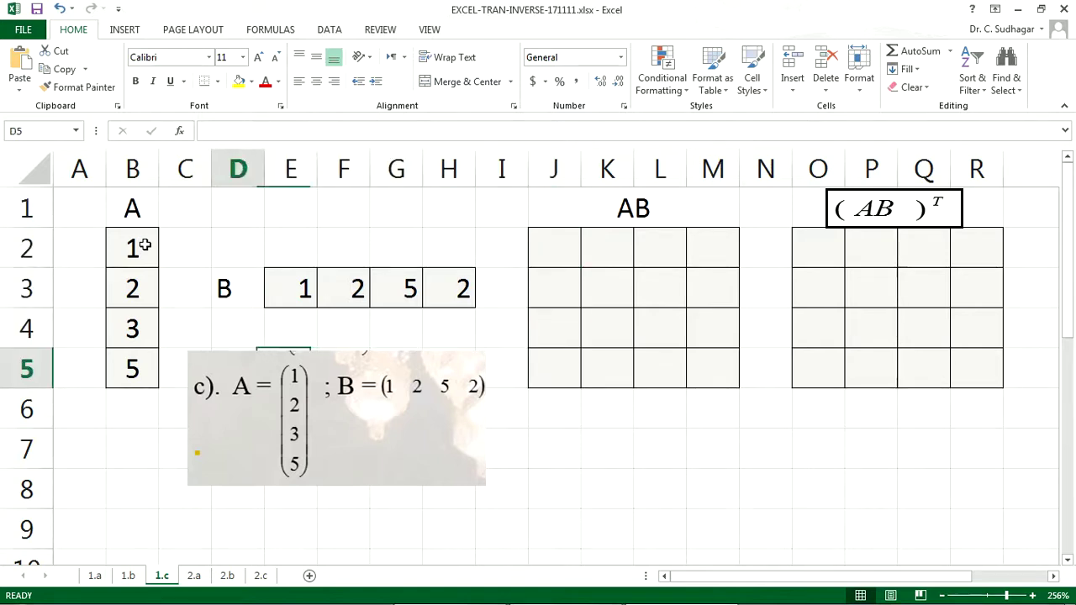
pyautogui.press('Down')
pyautogui.write('4x1')
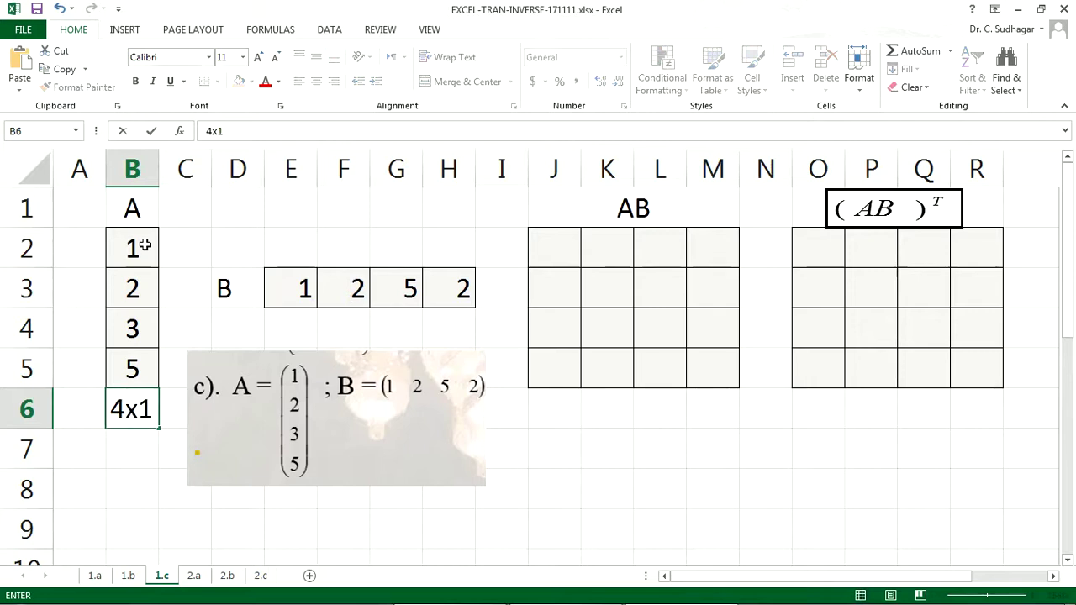
pyautogui.press('Right')
# - Label matrix B's order below it with 1x in cell F4 and 4 in cell G4
pyautogui.press('Right')
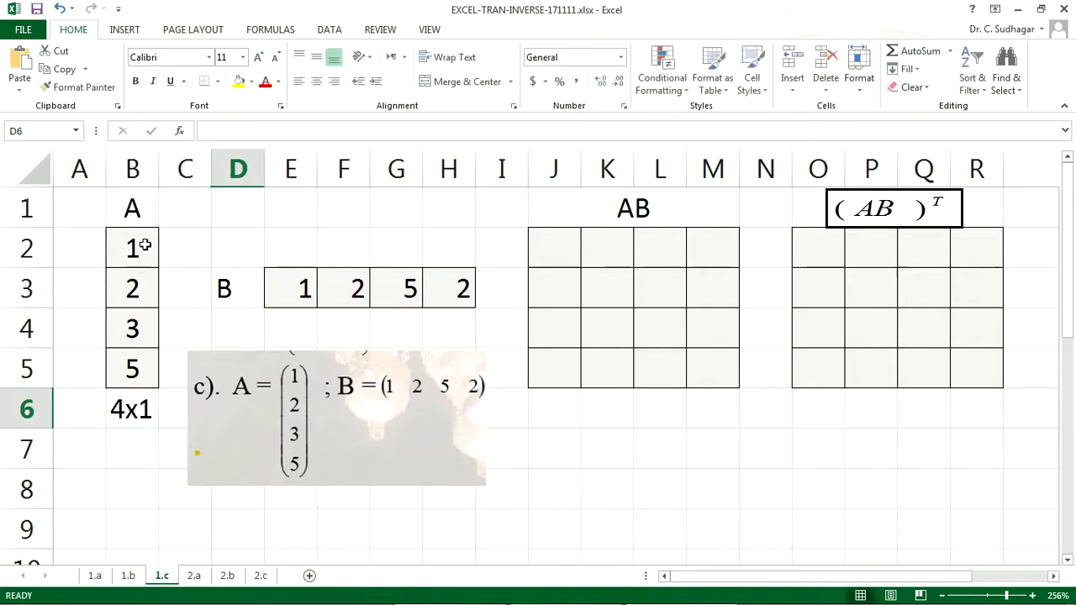
pyautogui.press('Up')
pyautogui.press('Up')
pyautogui.press('Up')
pyautogui.press('Right')
pyautogui.press('Down')
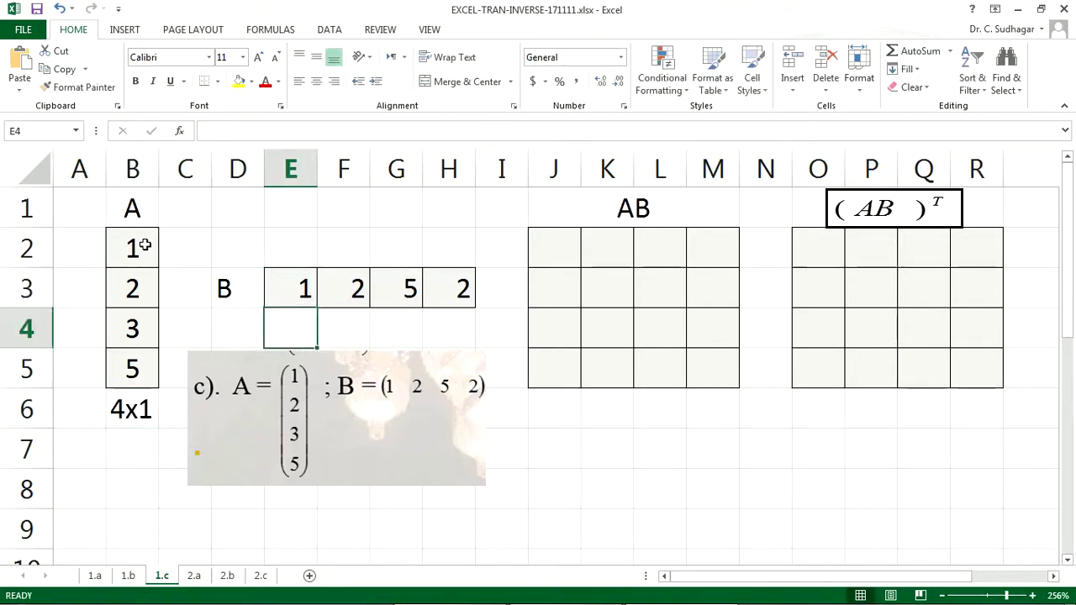
pyautogui.press('Right')
pyautogui.write('1x')
pyautogui.press('Right')
pyautogui.write('4')
pyautogui.press('Right')
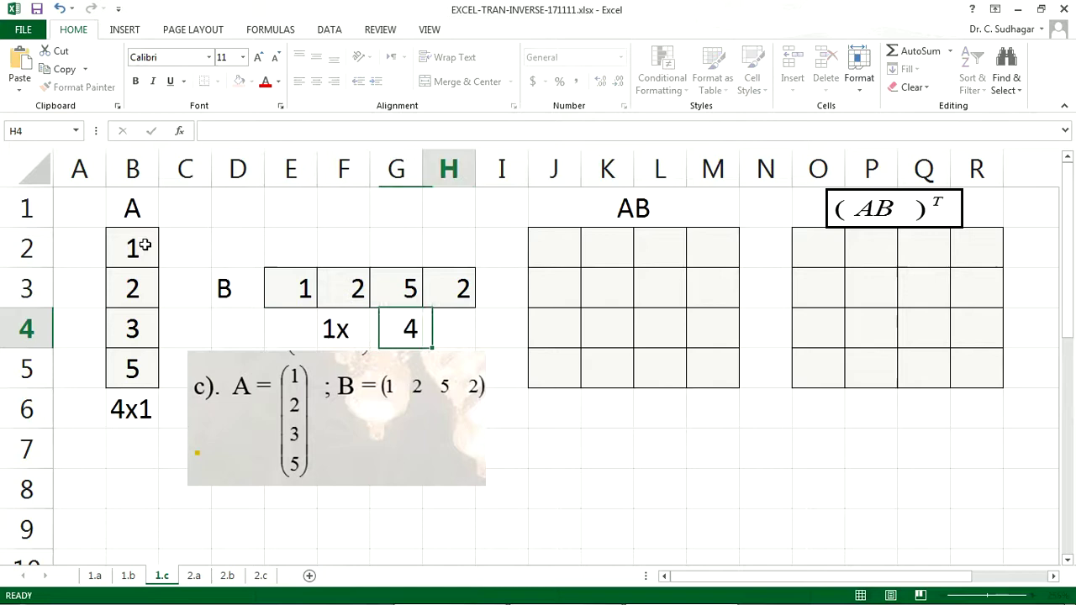
# - Label the order of product AB below its grid with 4 in cell K6 and x4 in cell L6
pyautogui.press('Down')
pyautogui.press('Down')
pyautogui.press('Down')
pyautogui.press('Right')
pyautogui.press('Right')
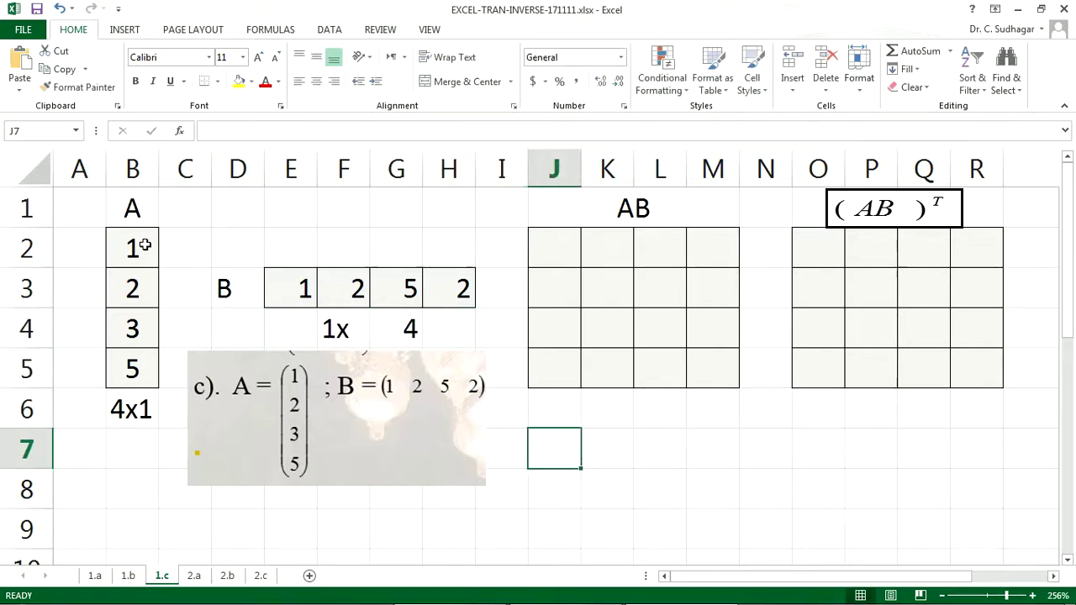
pyautogui.press('Right')
pyautogui.press('Up')
pyautogui.write('4')
pyautogui.press('Right')
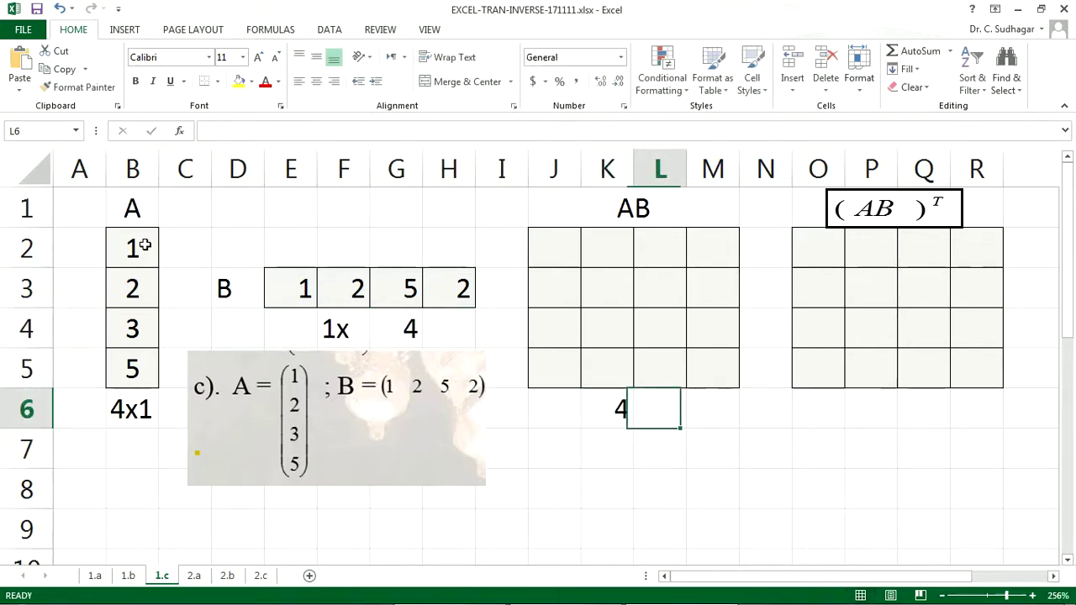
pyautogui.write('x')
pyautogui.press('Up')
# - Compute the product AB in cells J2 to M5 with the array formula =MMULT(B2:B5,E3:H3)
pyautogui.press('Up')
pyautogui.press('Up')
pyautogui.press('Up')
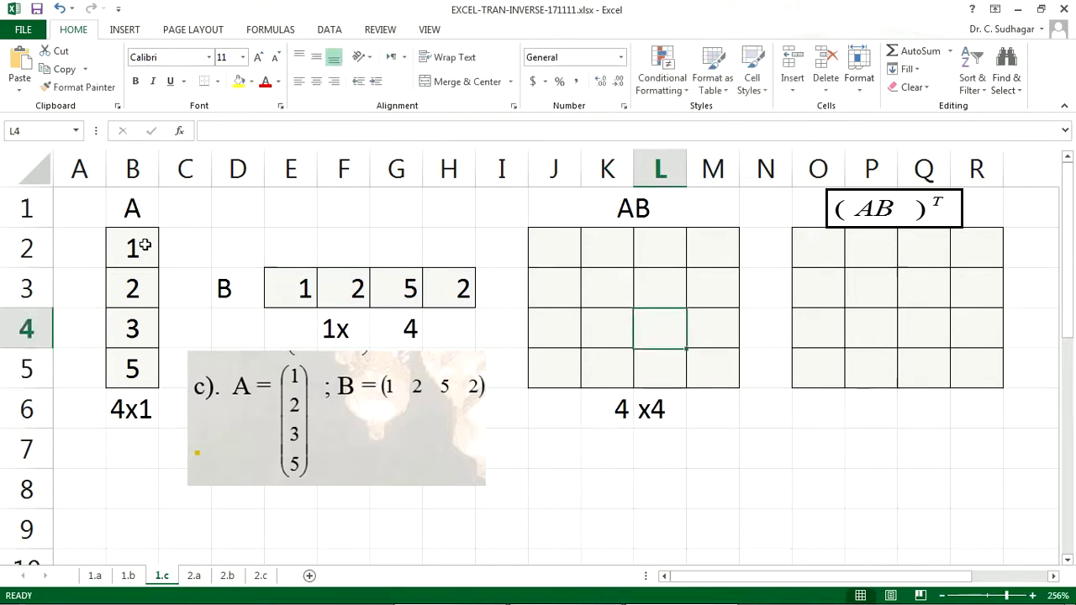
pyautogui.press('Left')
pyautogui.press('Left')
pyautogui.hotkey('shift', 'Down')
pyautogui.hotkey('shift', 'Down')
pyautogui.hotkey('shift', 'Down')
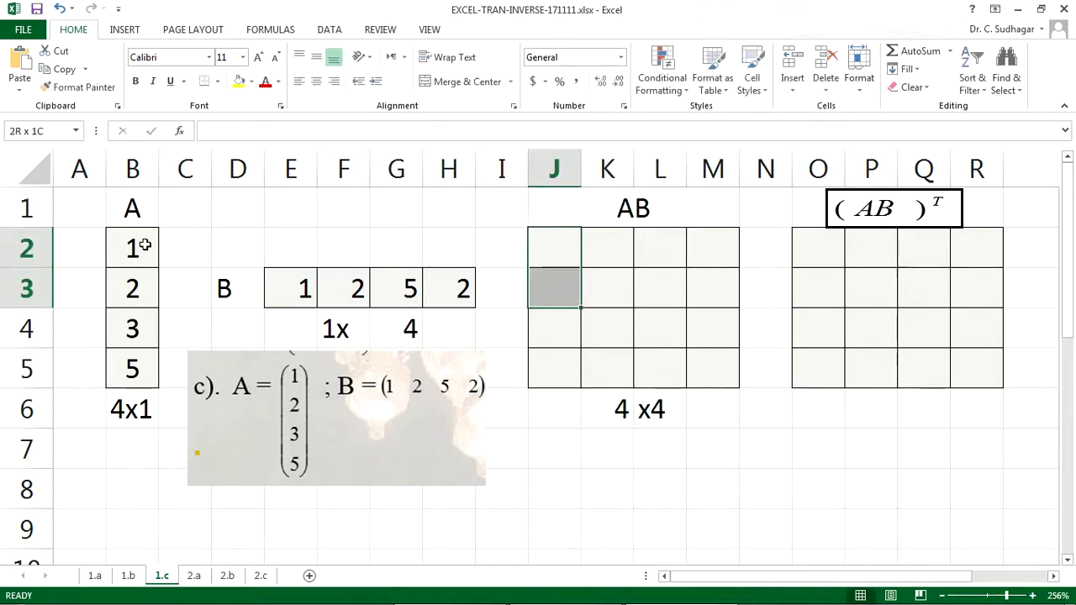
pyautogui.hotkey('shift', 'Right')
pyautogui.hotkey('shift', 'Right')
pyautogui.hotkey('shift', 'Right')
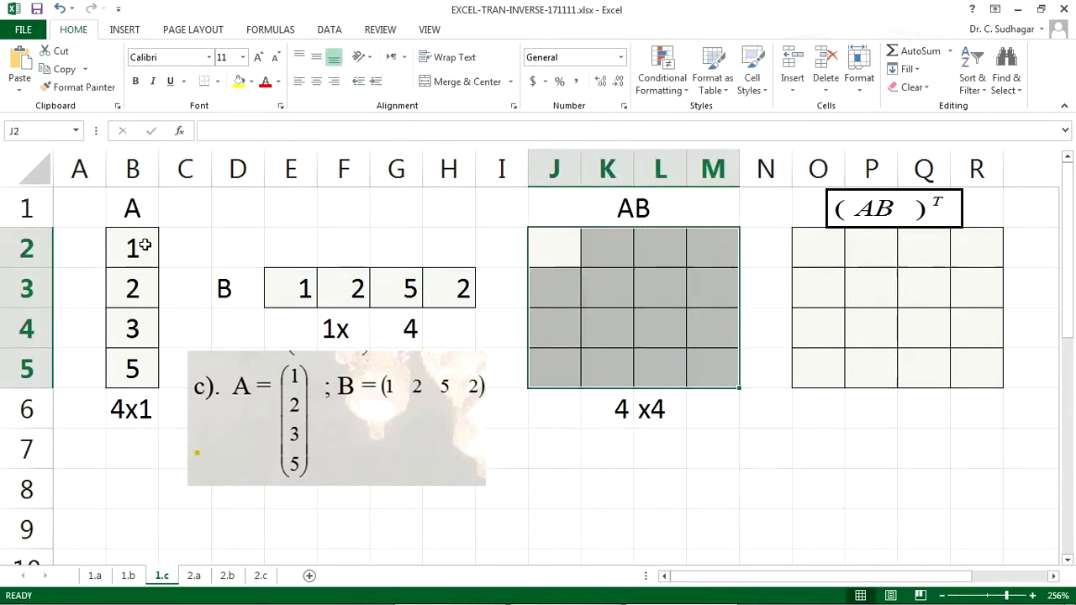
pyautogui.write('=')
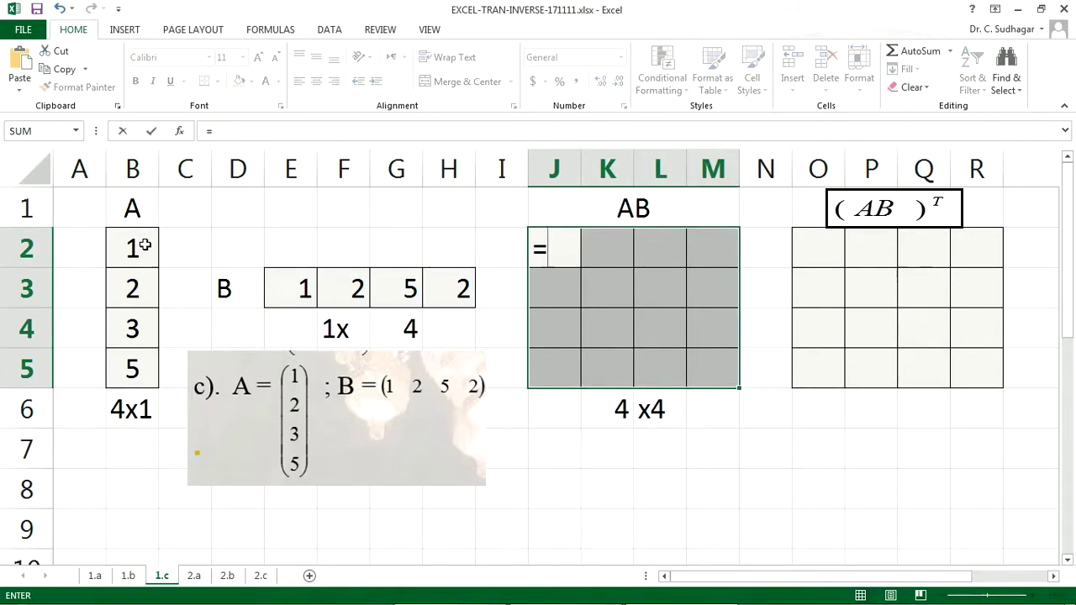
pyautogui.write('mmult')
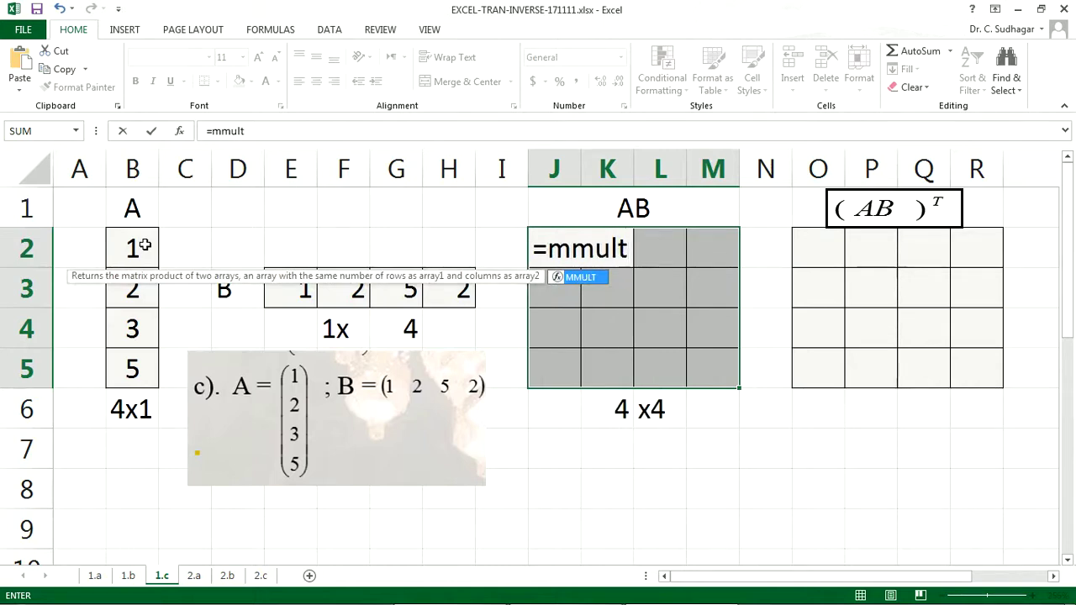
pyautogui.write('(')
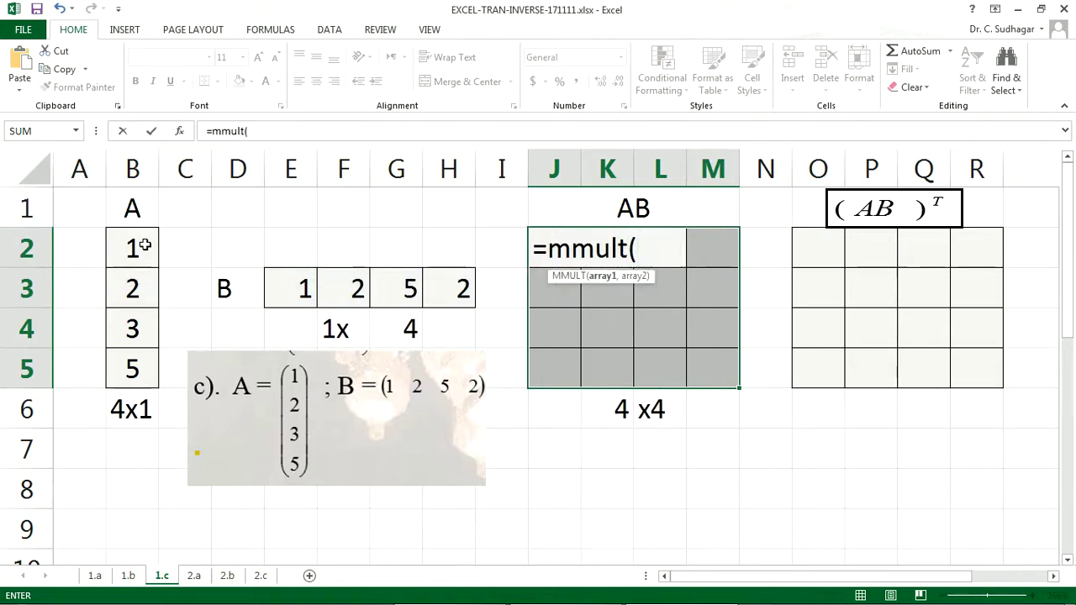
pyautogui.moveTo(138, 248); pyautogui.dragTo(138, 369)
pyautogui.write(',')
pyautogui.moveTo(279, 285); pyautogui.dragTo(458, 289)
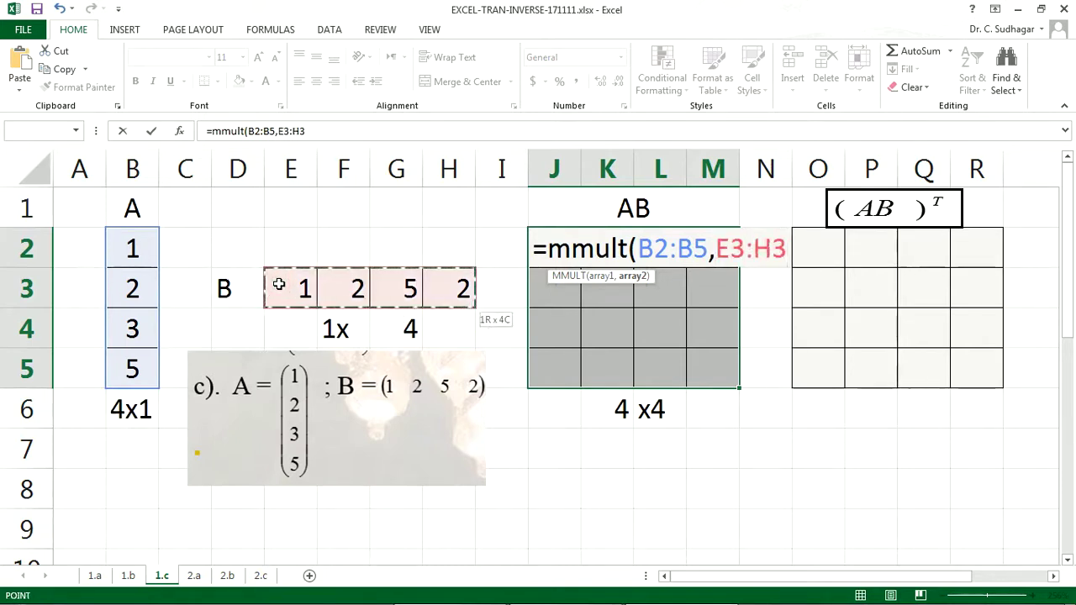
pyautogui.write(')')
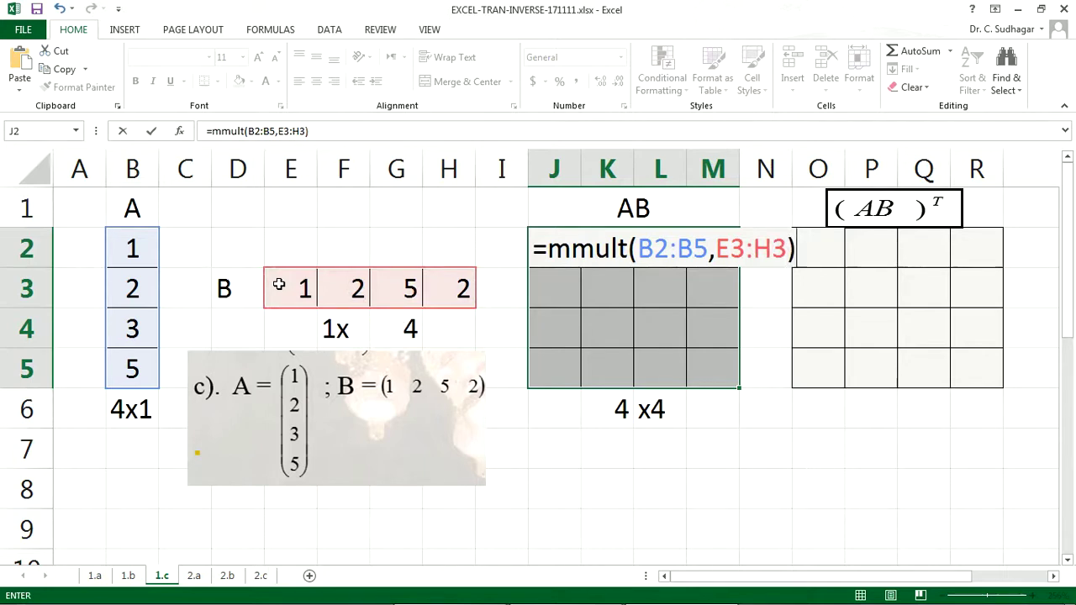
pyautogui.hotkey('ctrl', 'shift', 'Return')
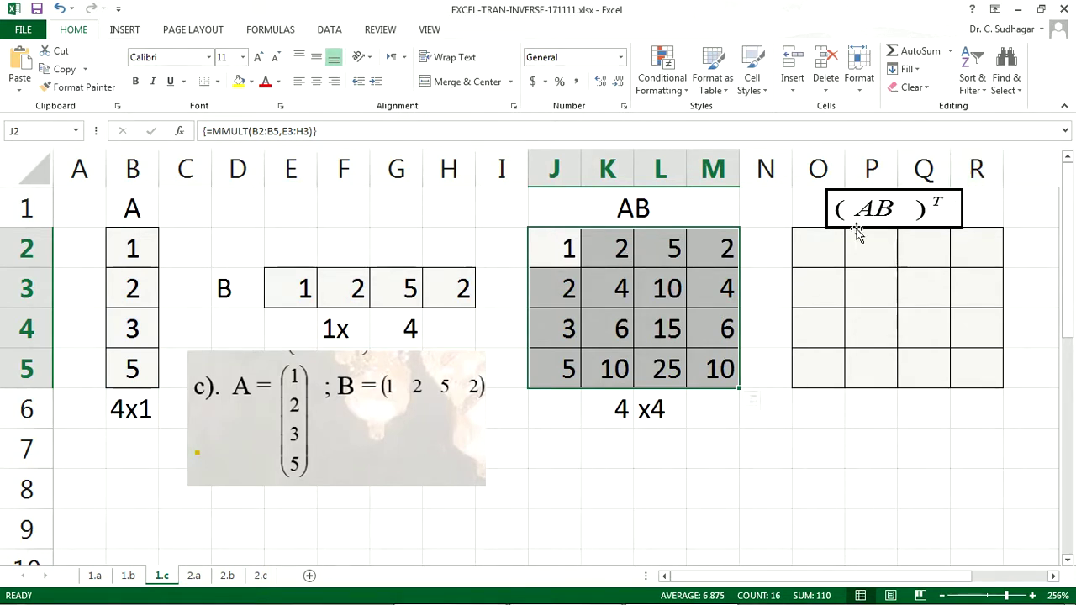
# - Label the order of the transpose of AB as 4x4 in cell P6 below its grid
pyautogui.click(871, 409)
pyautogui.write('4')
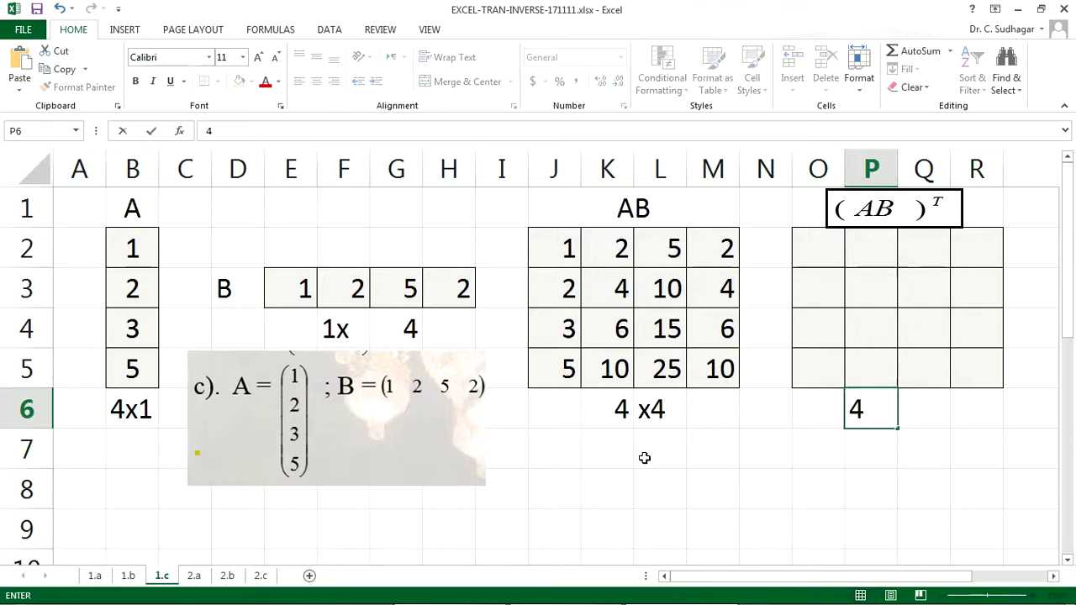
pyautogui.write('x4')
pyautogui.press('Up')
# - Compute the transpose of AB in cells O2 to R5 with the array formula =TRANSPOSE(J2:M5)
pyautogui.press('Up')
pyautogui.press('Up')
pyautogui.press('Up')
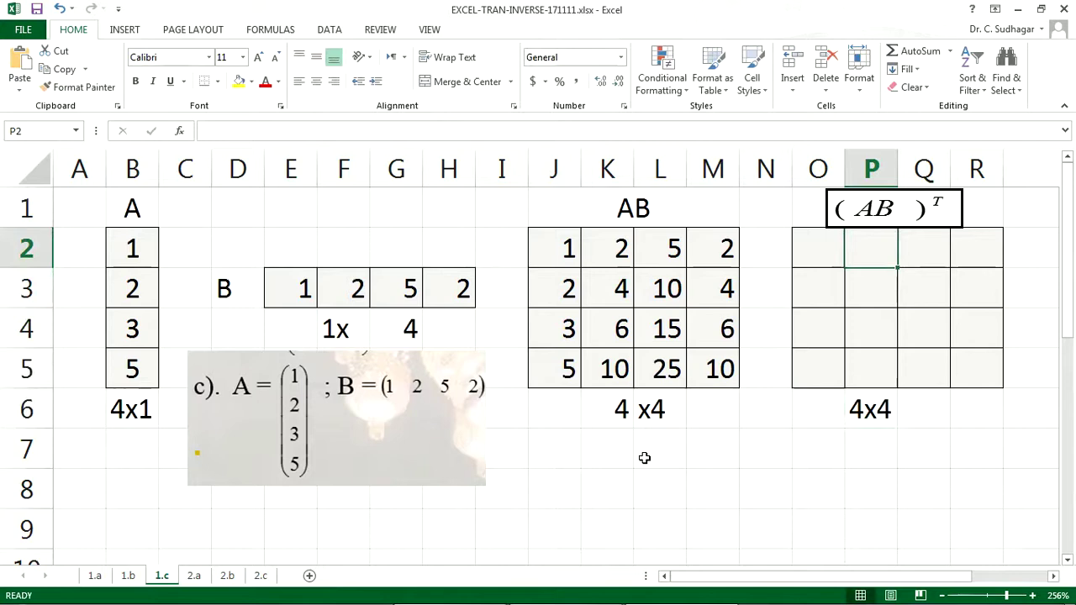
pyautogui.press('Left')
pyautogui.hotkey('shift', 'Down')
pyautogui.hotkey('shift', 'Down')
pyautogui.hotkey('shift', 'Down')
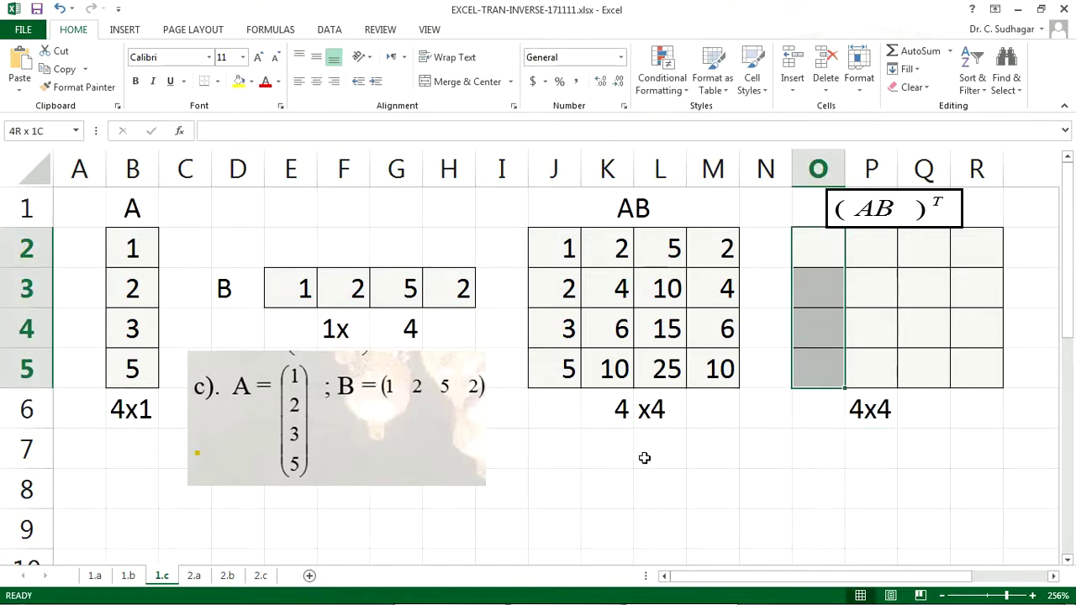
pyautogui.hotkey('shift', 'Right')
pyautogui.hotkey('shift', 'Right')
pyautogui.hotkey('shift', 'Right')
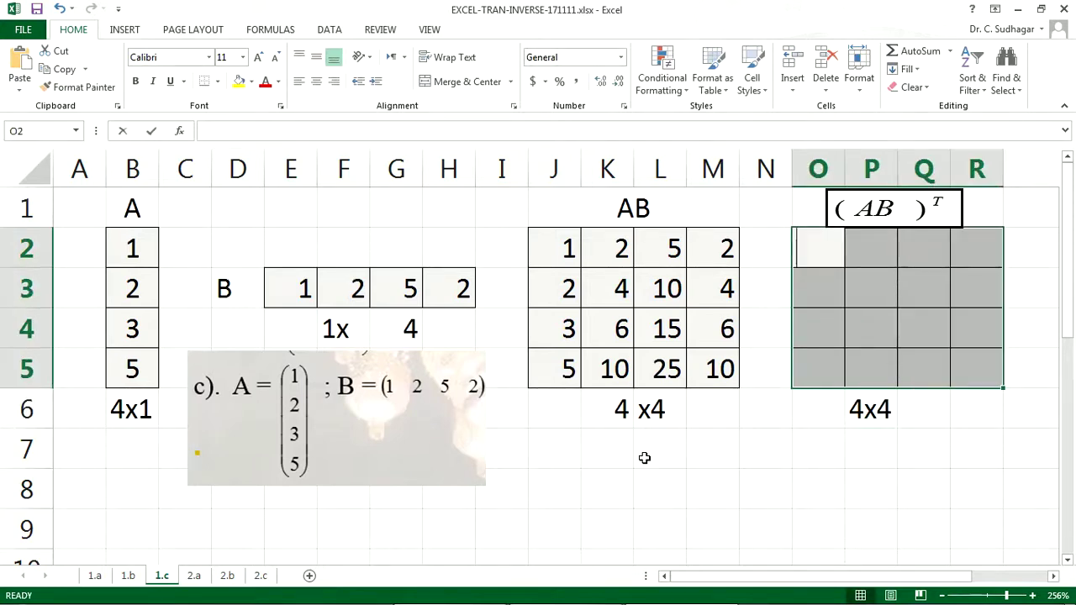
pyautogui.write('=')
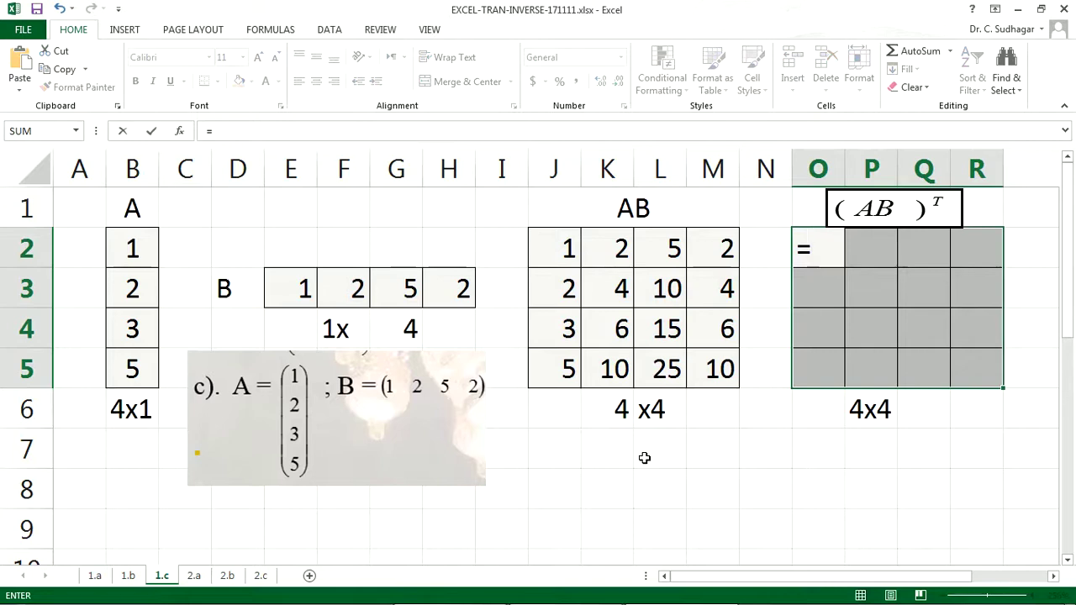
pyautogui.write('tran')
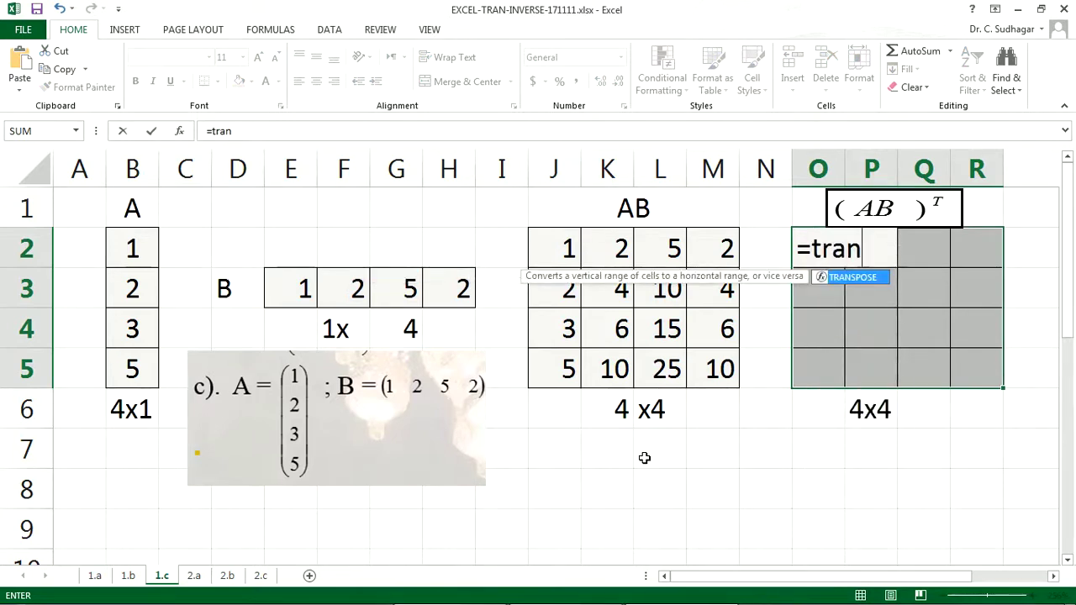
pyautogui.doubleClick(861, 279)
pyautogui.click(564, 248)
pyautogui.hotkey('shift', 'Right')
pyautogui.hotkey('shift', 'Right')
pyautogui.hotkey('shift', 'Right')
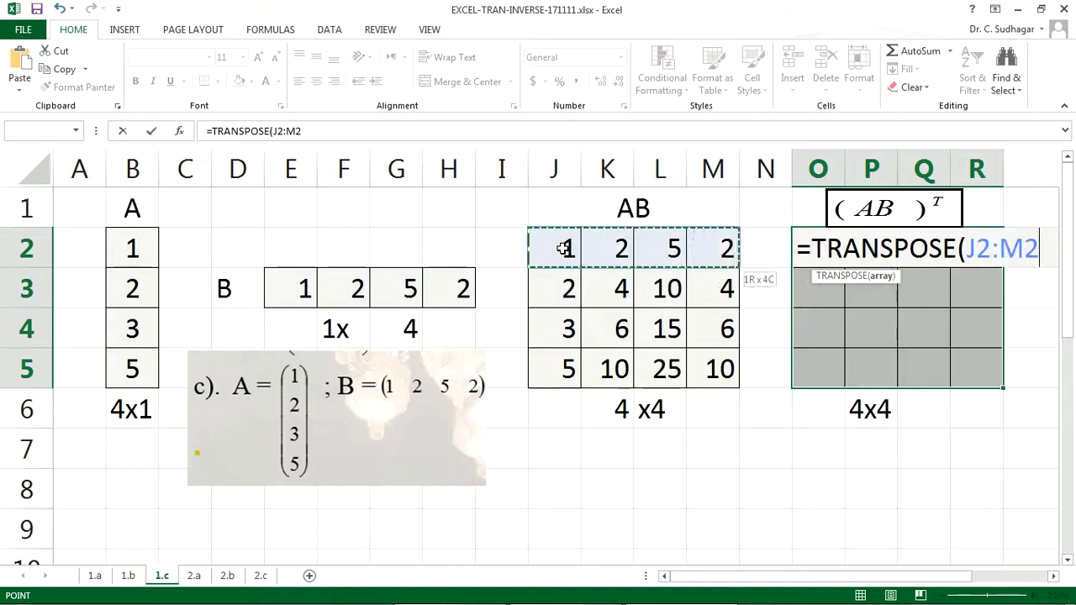
pyautogui.hotkey('shift', 'Down')
pyautogui.hotkey('shift', 'Down')
pyautogui.hotkey('shift', 'Down')
pyautogui.write(')')
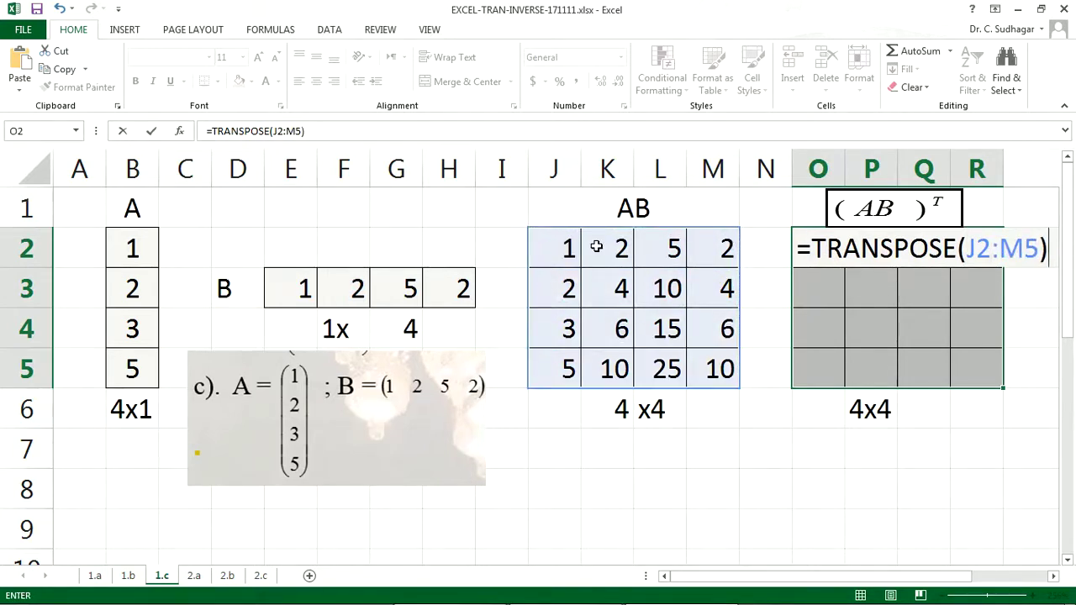
pyautogui.hotkey('ctrl', 'shift', 'Return')
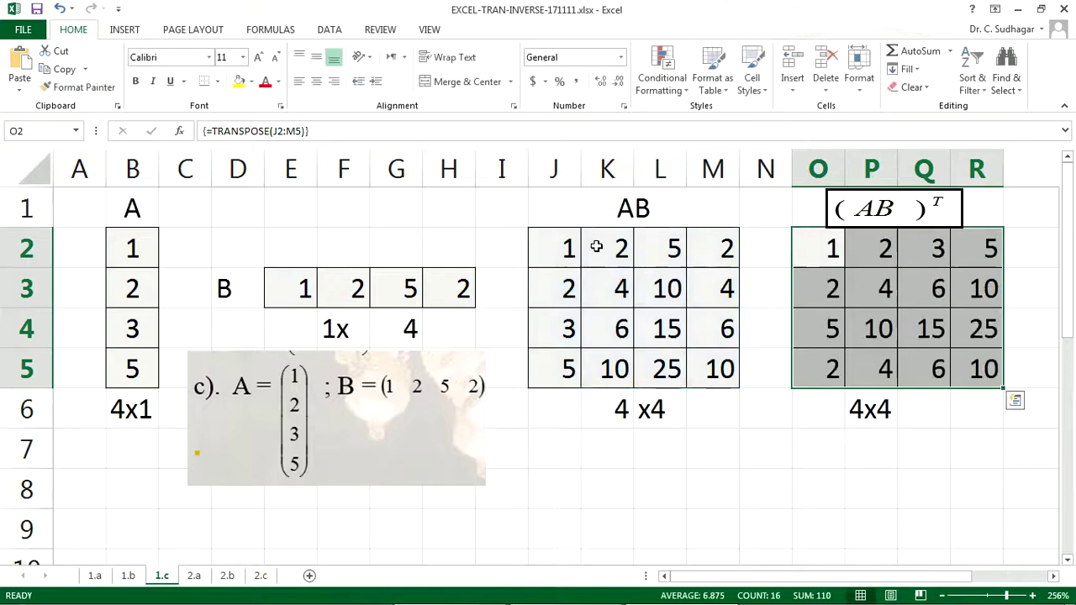
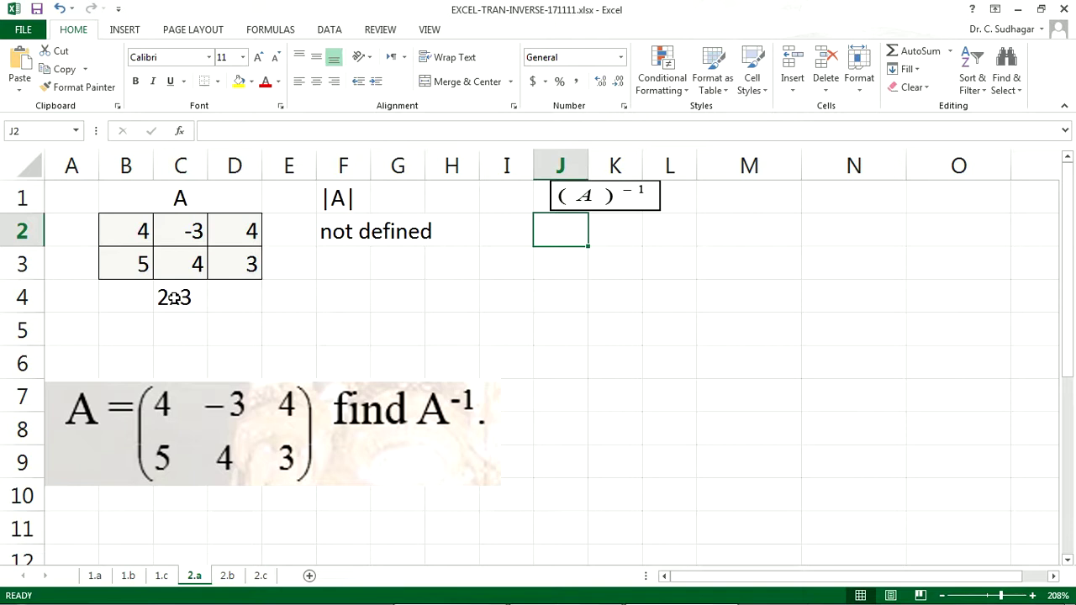
# - On sheet 2.a, begin the note in cell J2 below the inverse of A heading with the word "not"
pyautogui.write('not')
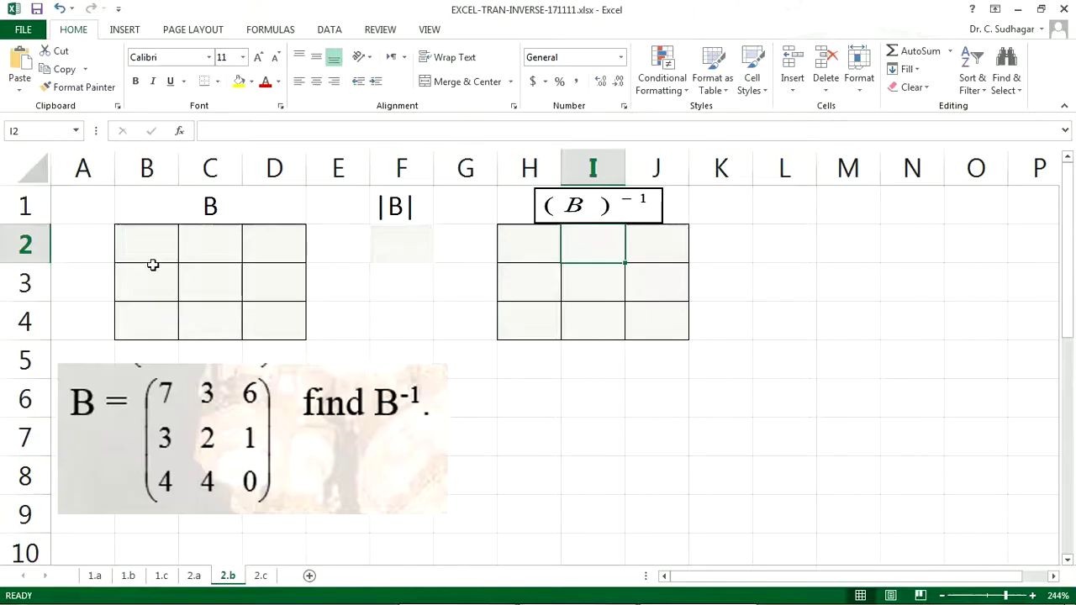
# - On sheet 2.b, enter the first row of matrix B as 7, 3 and 6 in cells B2 to D2
pyautogui.click(149, 250)
pyautogui.write('7')
pyautogui.press('Tab')
pyautogui.write('3')
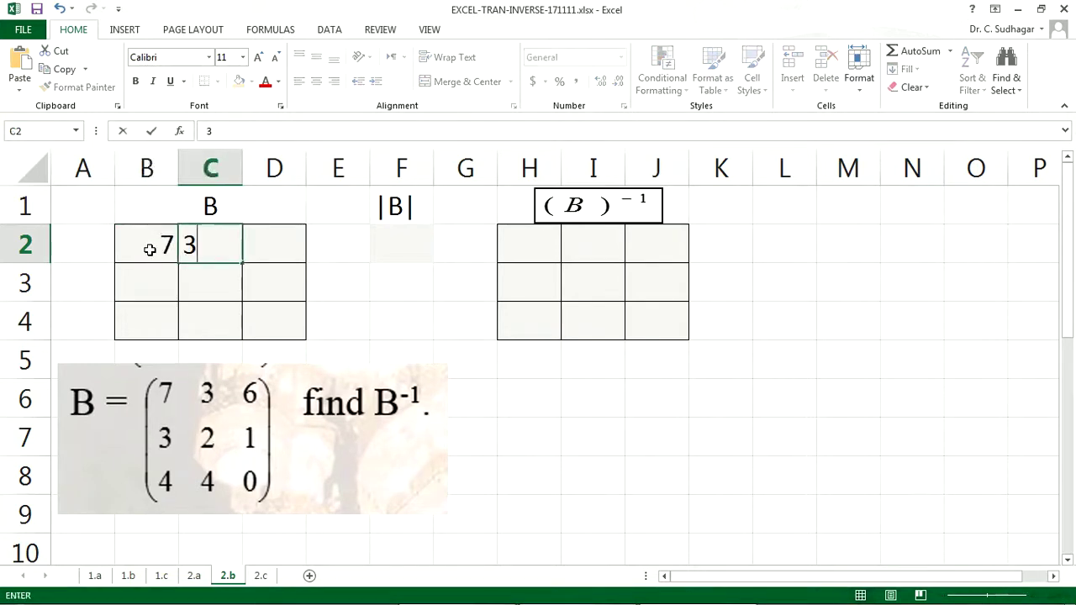
pyautogui.press('Tab')
pyautogui.write('6')
pyautogui.press('Return')
# - Enter the second row of matrix B as 3, 2 and 1 in cells B3 to D3
pyautogui.press('Left')
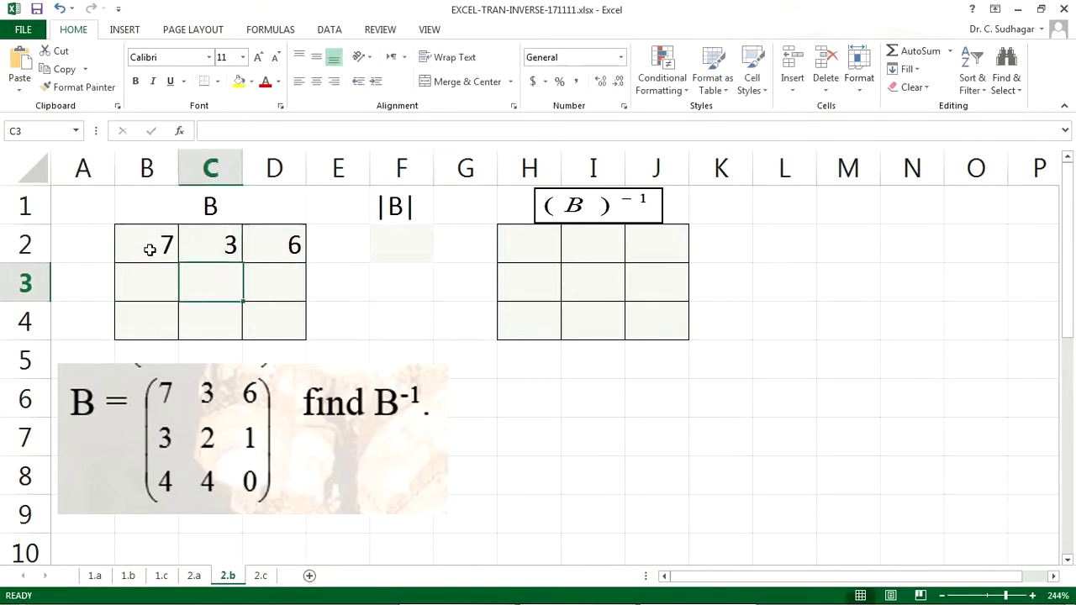
pyautogui.press('Left')
pyautogui.write('3')
pyautogui.press('Tab')
pyautogui.write('2')
pyautogui.press('Tab')
pyautogui.write('1')
pyautogui.press('Return')
# - Enter the third row of matrix B as 4, 4 and 0 in cells B4 to D4
pyautogui.press('Left')
pyautogui.press('Left')
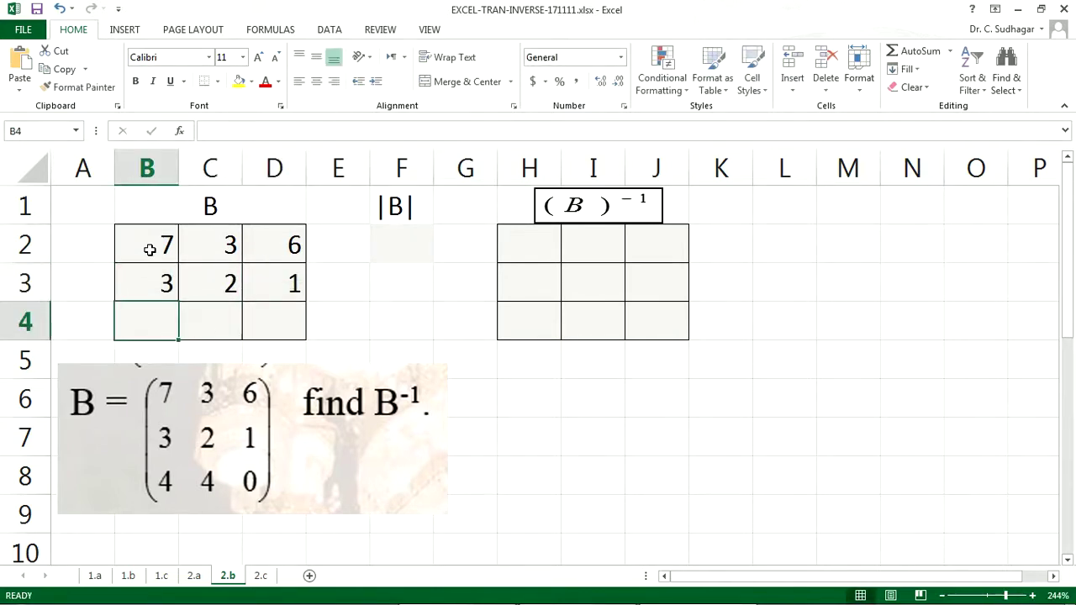
pyautogui.write('4')
pyautogui.press('Tab')
pyautogui.write('4')
pyautogui.press('Tab')
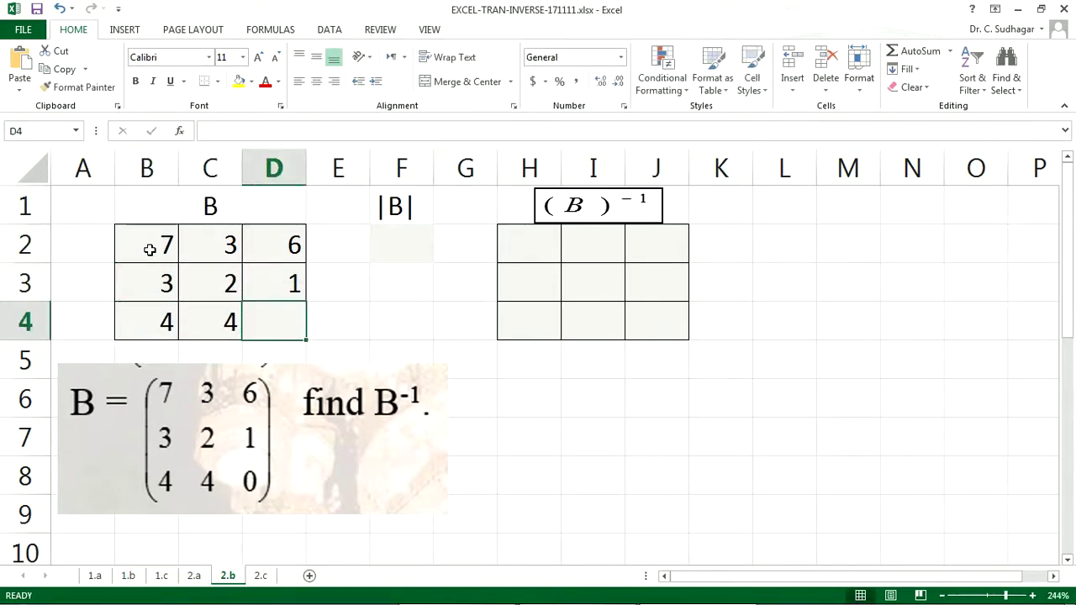
pyautogui.write('0')
pyautogui.press('Tab')
# - Compute the determinant of B in cell F2 with the formula =MDETERM(B2:D4)
pyautogui.press('Tab')
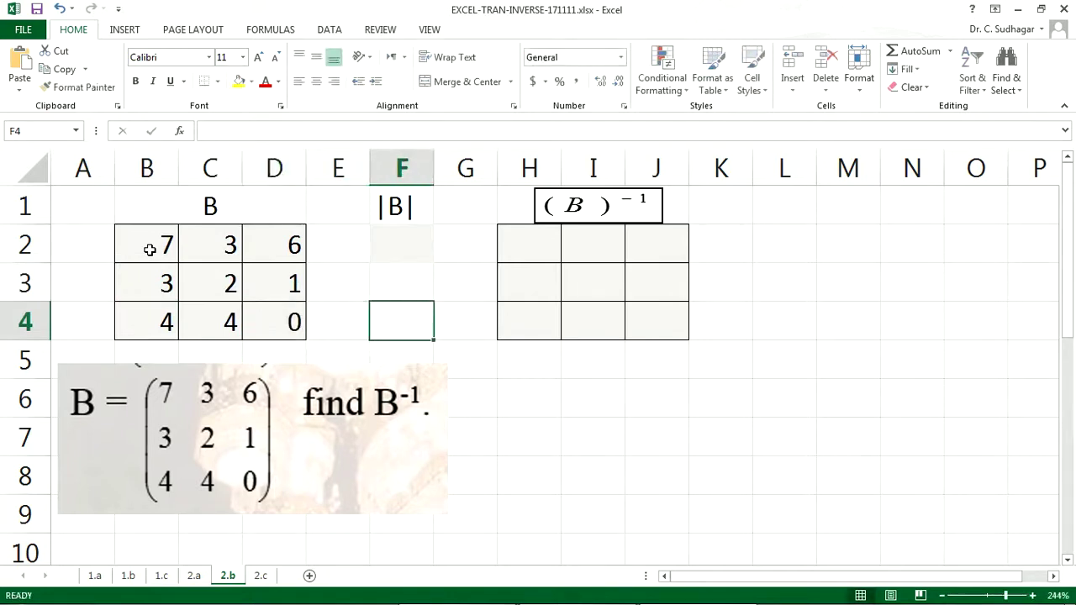
pyautogui.press('Up')
pyautogui.press('Up')
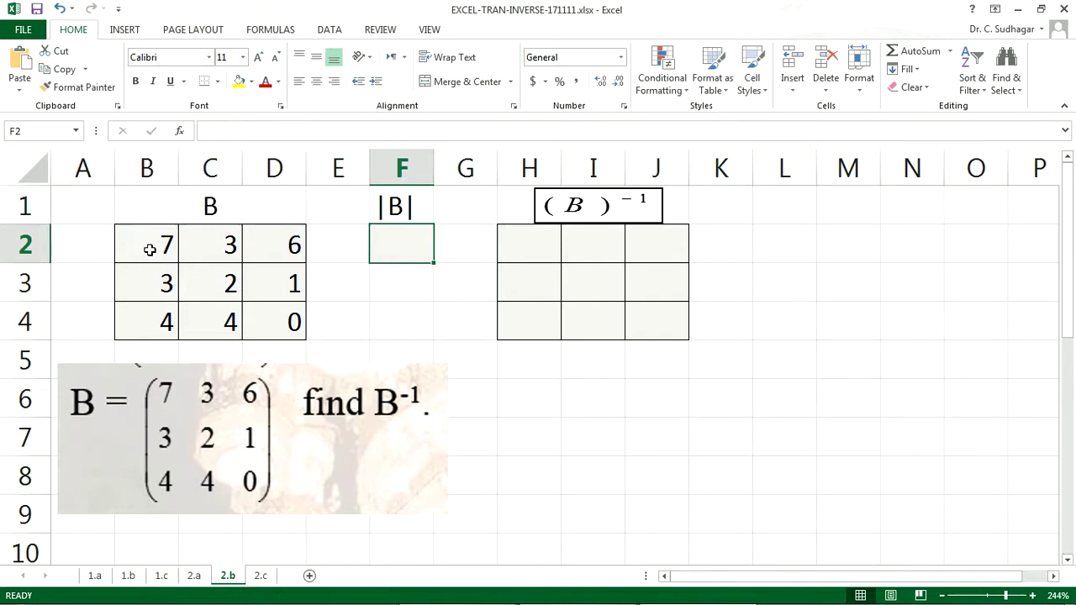
pyautogui.write('=')
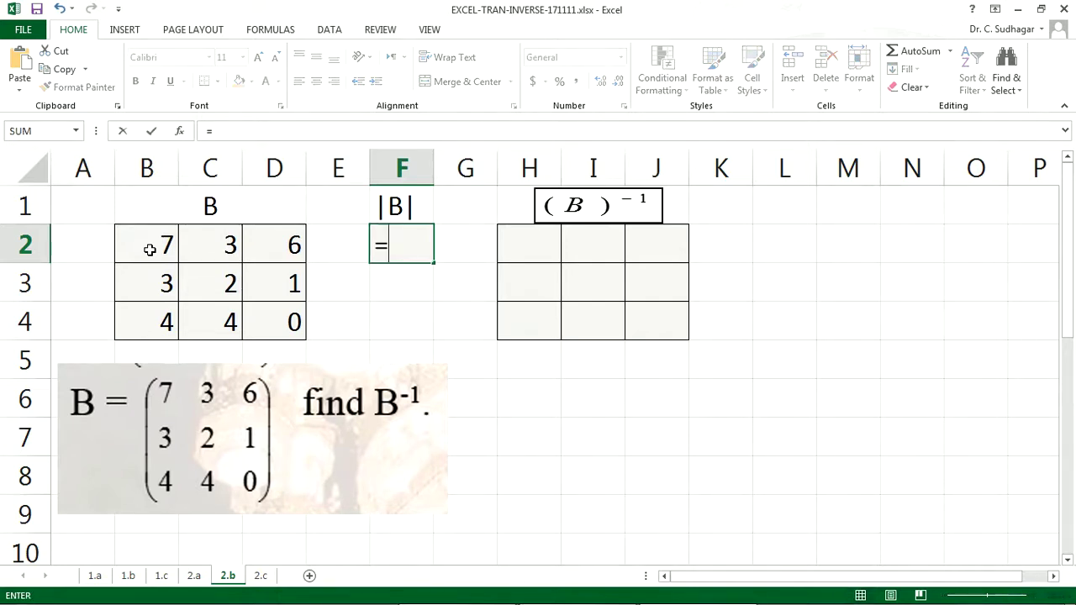
pyautogui.write('mdet')
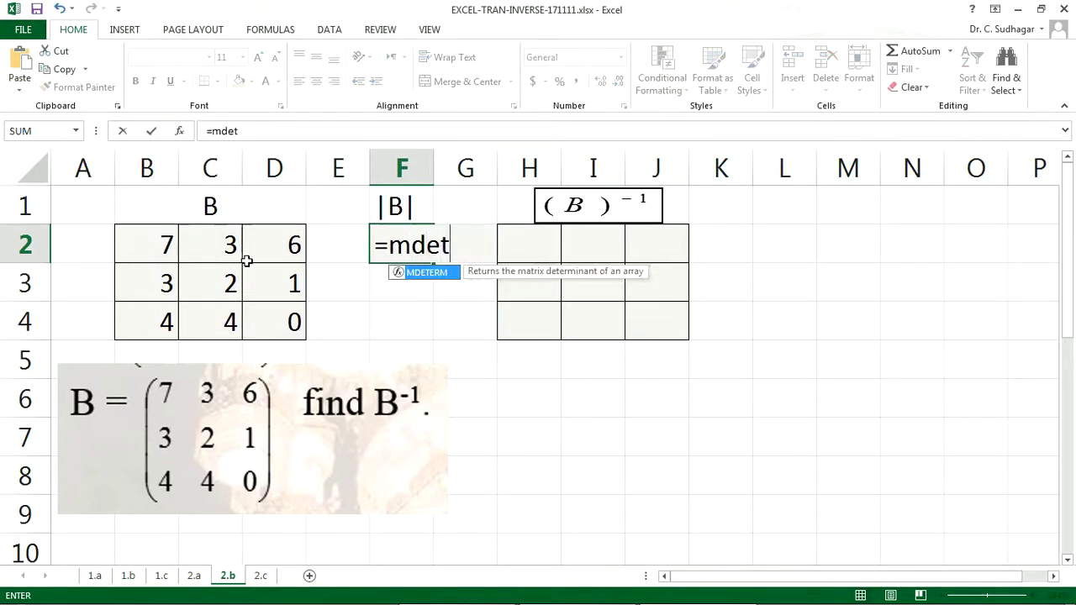
pyautogui.doubleClick(432, 274)
pyautogui.click(151, 235)
pyautogui.hotkey('shift', 'Right')
pyautogui.hotkey('shift', 'Right')
pyautogui.hotkey('shift', 'Down')
pyautogui.hotkey('shift', 'Down')
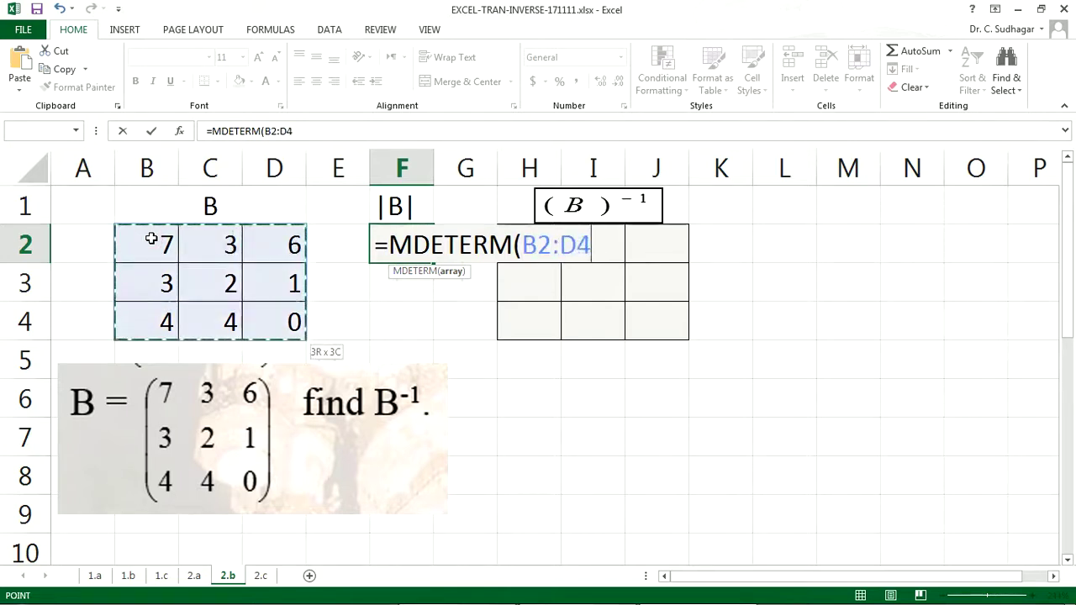
pyautogui.write(')')
pyautogui.press('Return')
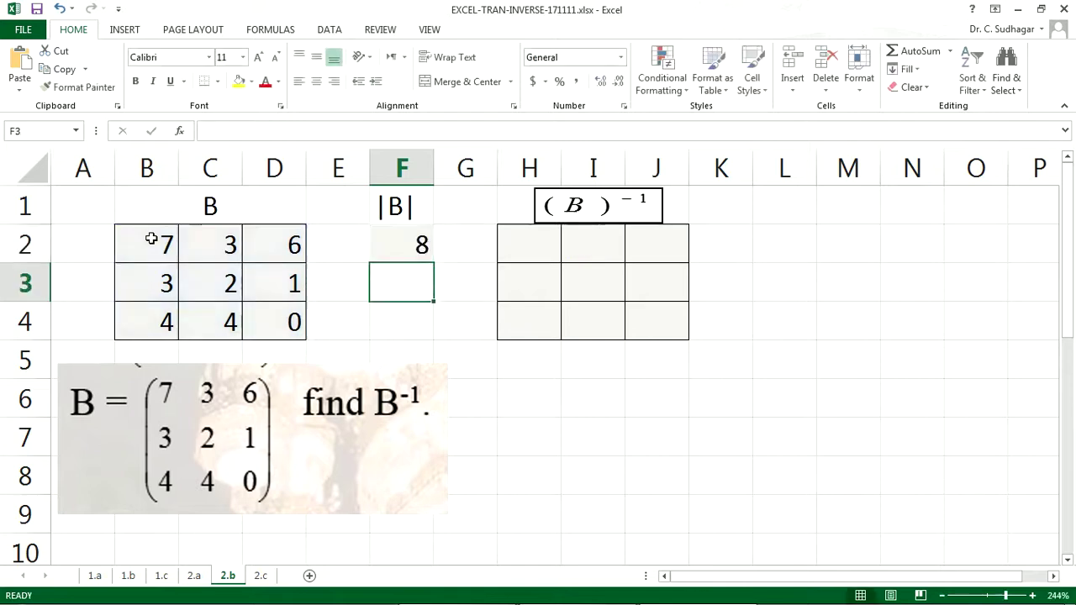
pyautogui.press('Up')
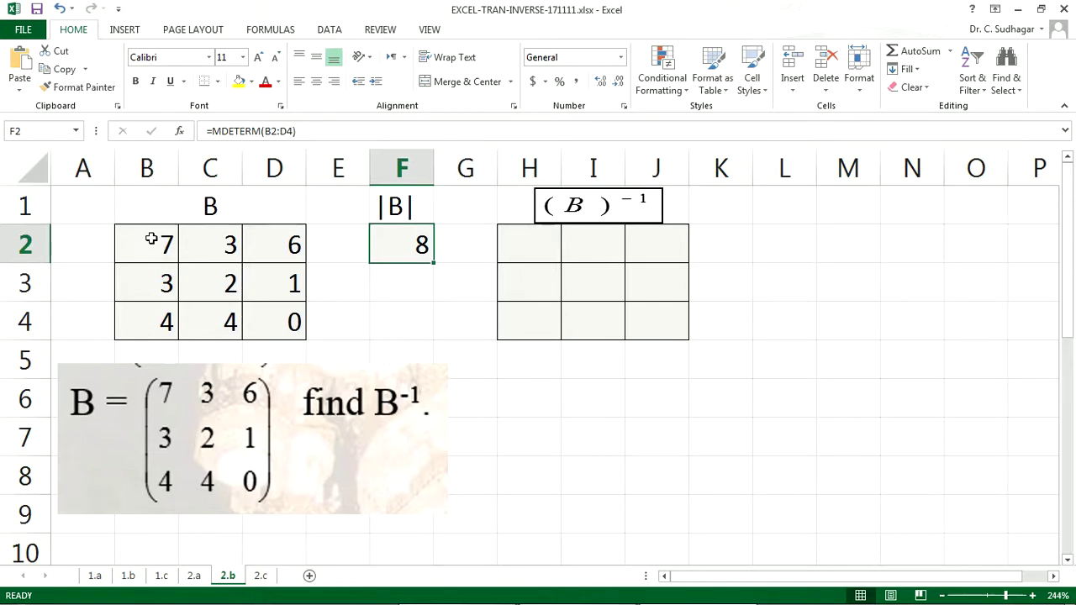
# - Label matrix B's order as 3x3 in cell C5 below its grid
pyautogui.press('Down')
pyautogui.press('Down')
pyautogui.press('Down')
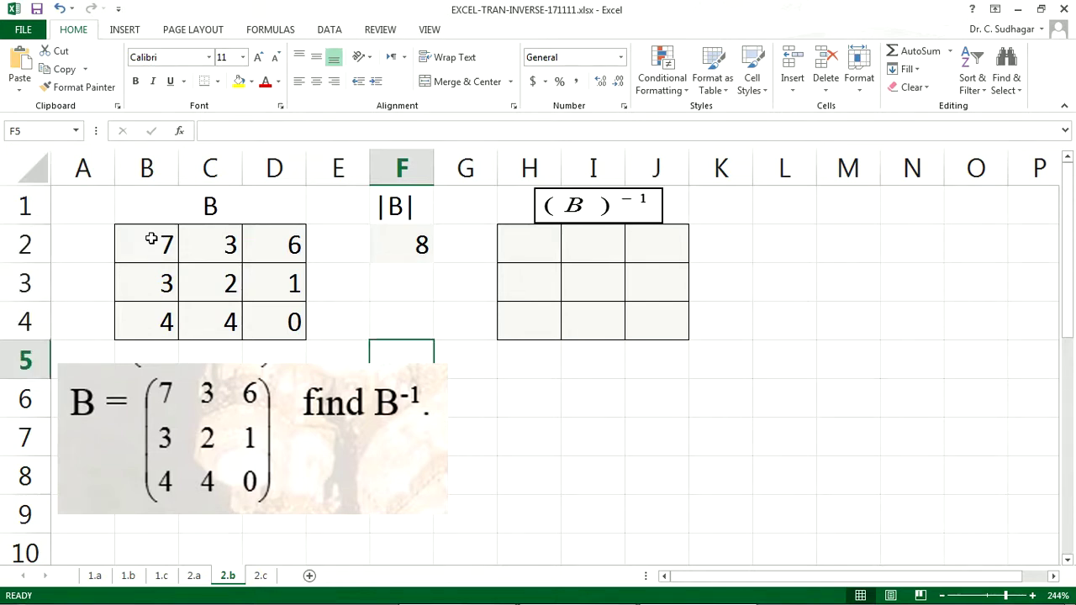
pyautogui.press('Left')
pyautogui.press('Left')
pyautogui.press('Left')
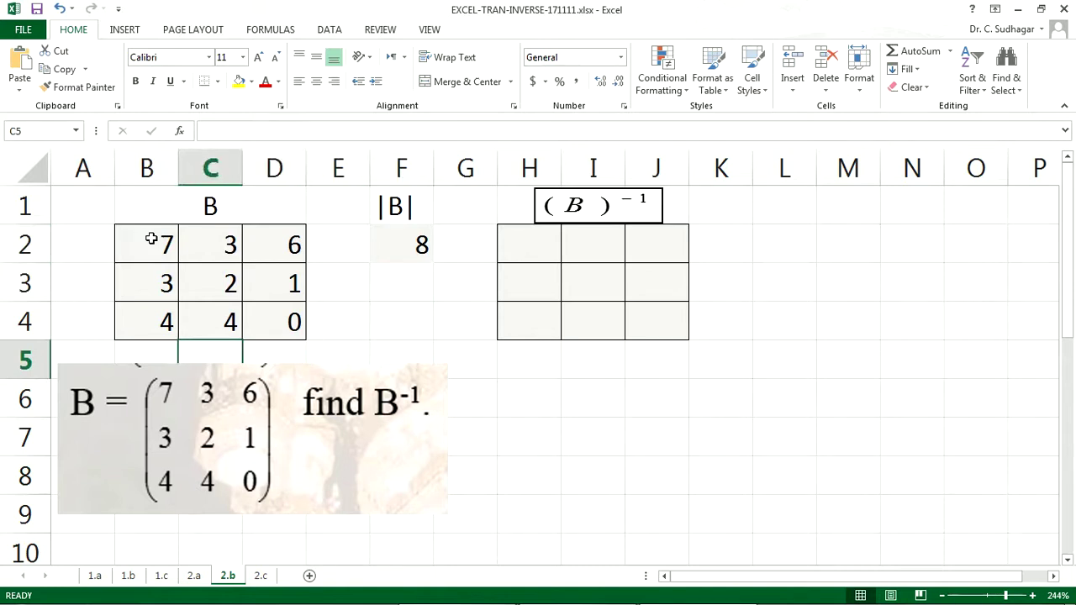
pyautogui.write('3x3')
pyautogui.press('Right')
# - Label the order of B's inverse as 3x3 in cell I5 below the result grid
pyautogui.press('Right')
pyautogui.press('Right')
pyautogui.press('Right')
pyautogui.press('Right')
pyautogui.press('Right')
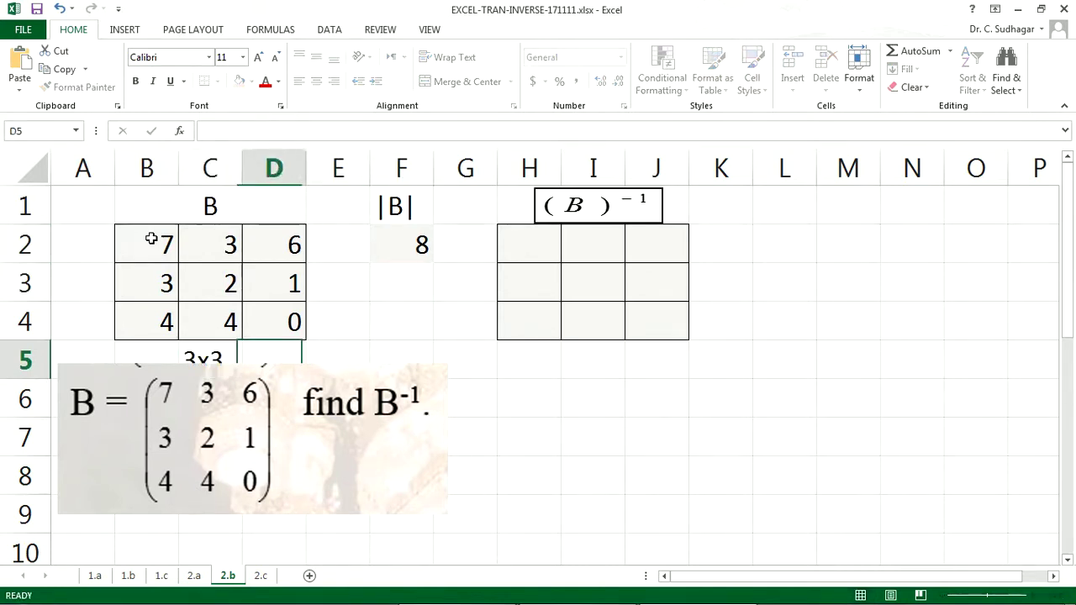
pyautogui.write('3x')
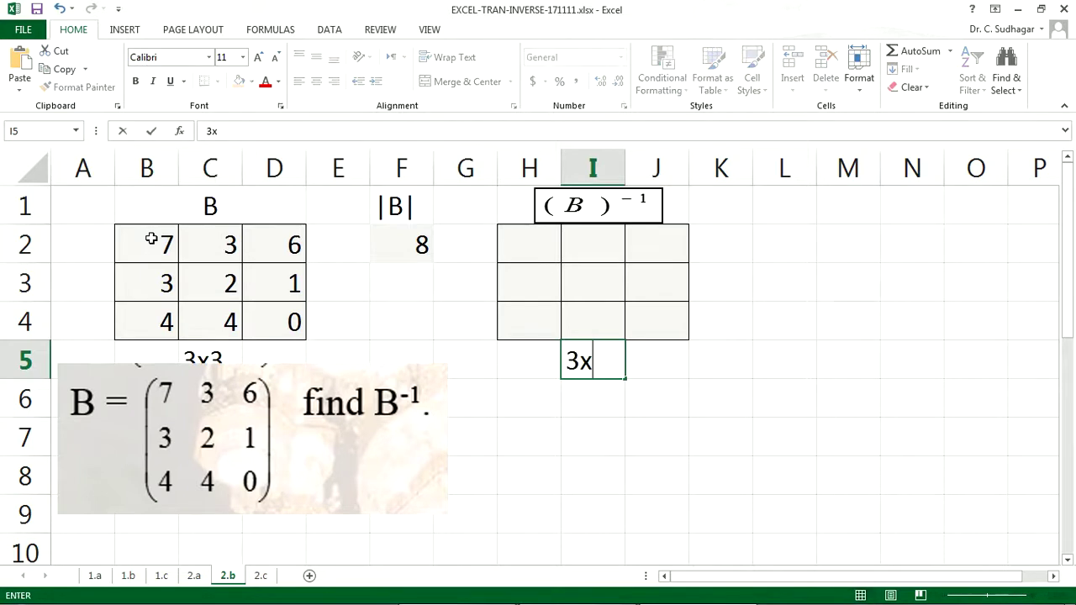
pyautogui.write('3')
pyautogui.press('Right')
# - Compute the inverse of B across cells H2 to J4 with the array formula =MINVERSE(B2:D4)
pyautogui.press('Up')
pyautogui.press('Up')
pyautogui.press('Up')
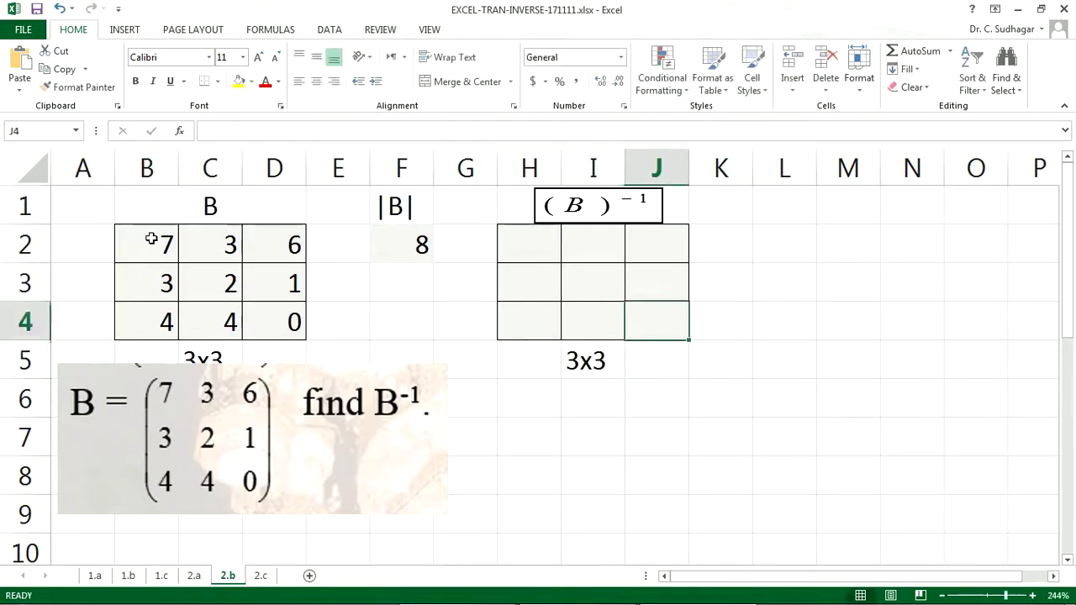
pyautogui.press('Left')
pyautogui.press('Left')
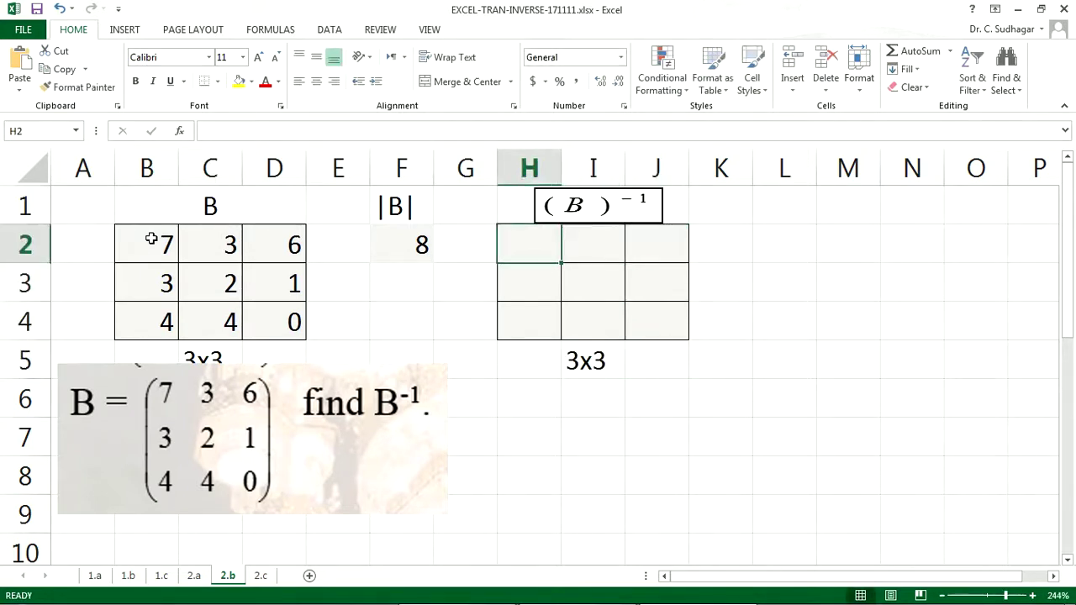
pyautogui.hotkey('shift', 'Right')
pyautogui.hotkey('shift', 'Right')
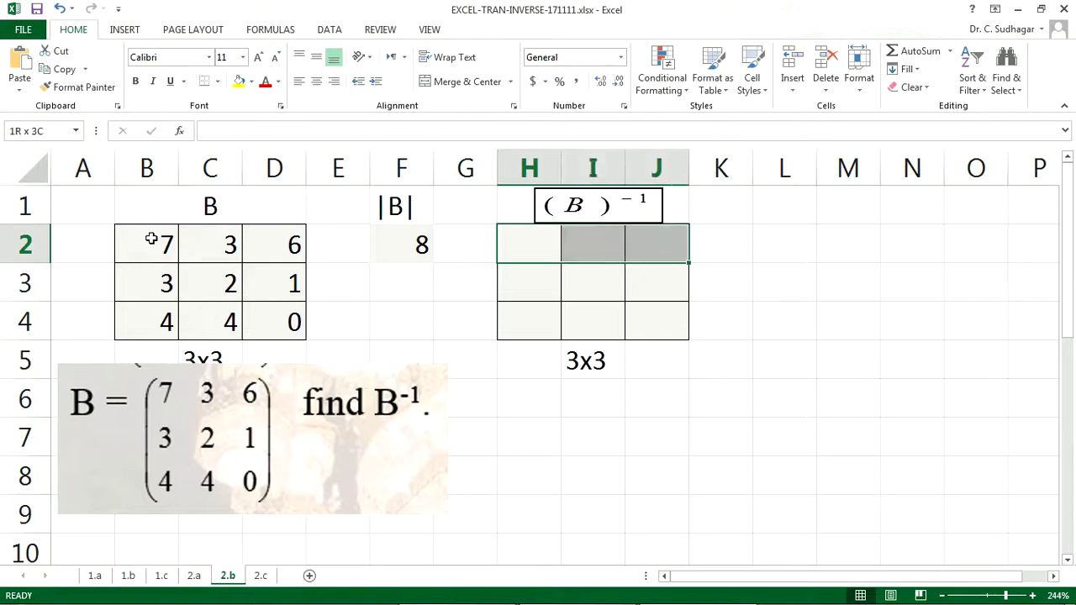
pyautogui.hotkey('shift', 'Down')
pyautogui.hotkey('shift', 'Down')
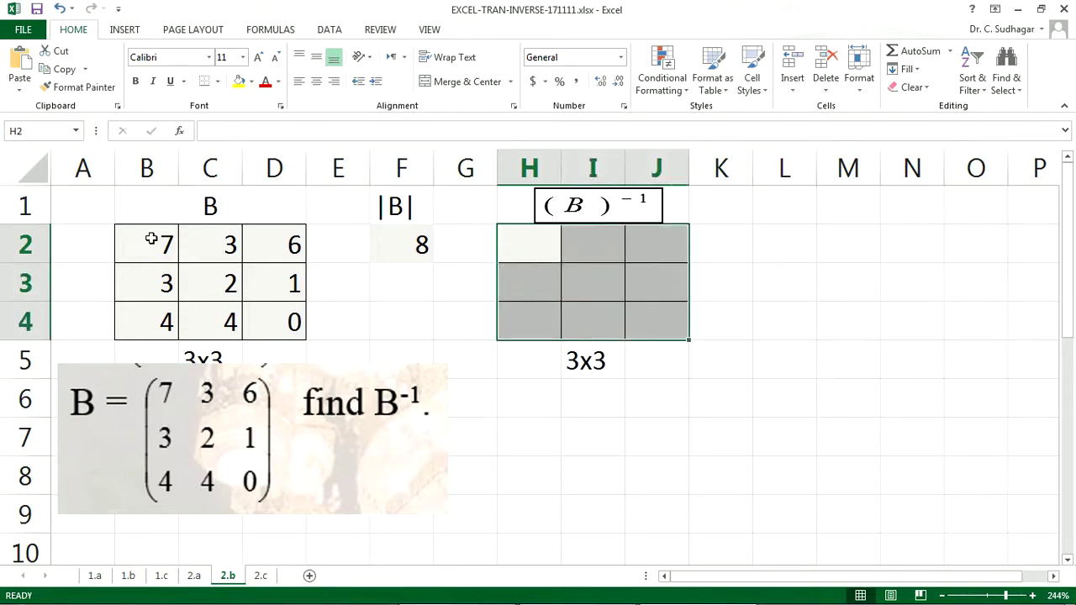
pyautogui.write('=')
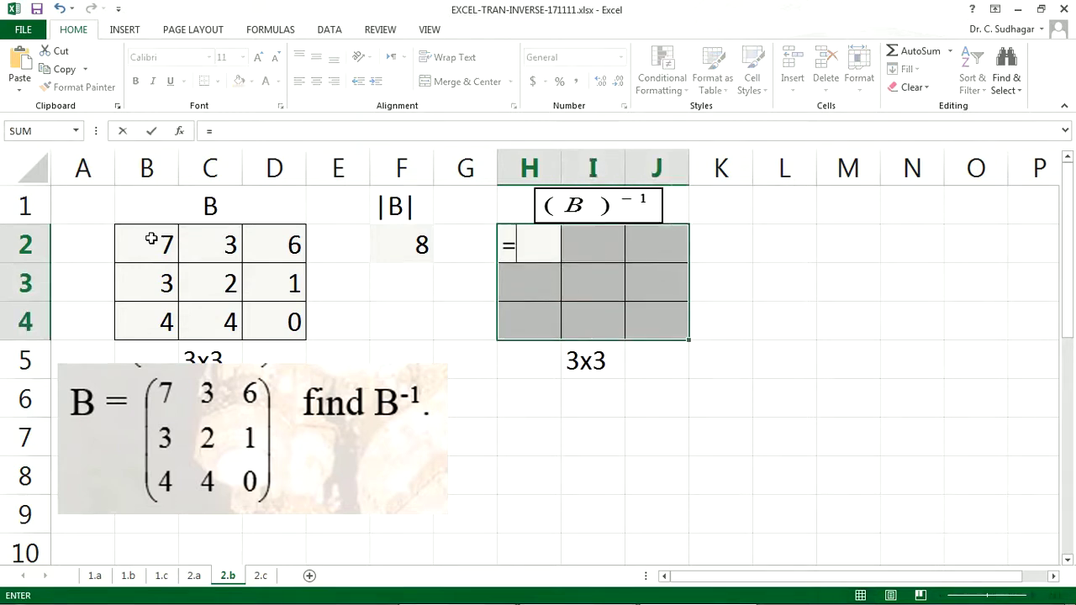
pyautogui.write('minv')
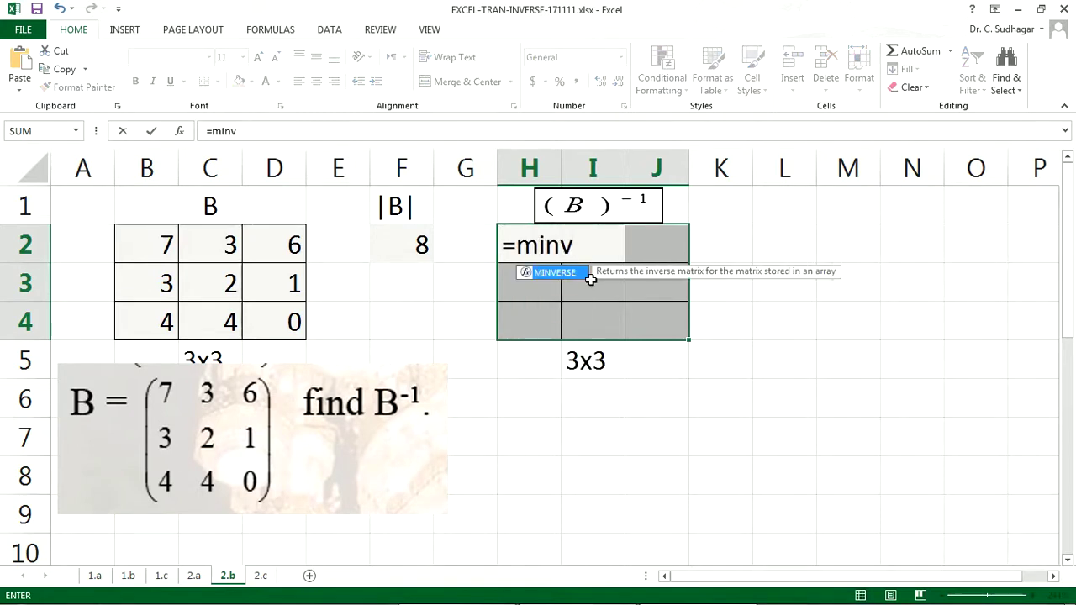
pyautogui.doubleClick(565, 276)
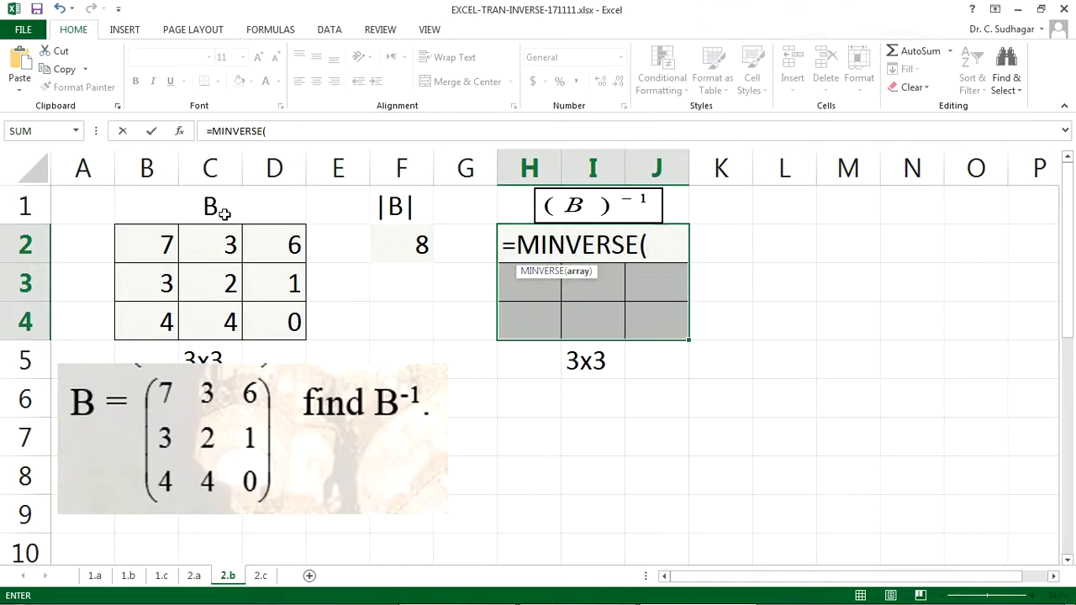
pyautogui.click(155, 249)
pyautogui.moveTo(155, 249)
pyautogui.mouseDown()
pyautogui.moveTo(278, 249)
pyautogui.moveTo(303, 290)
pyautogui.moveTo(290, 324)
pyautogui.mouseUp()
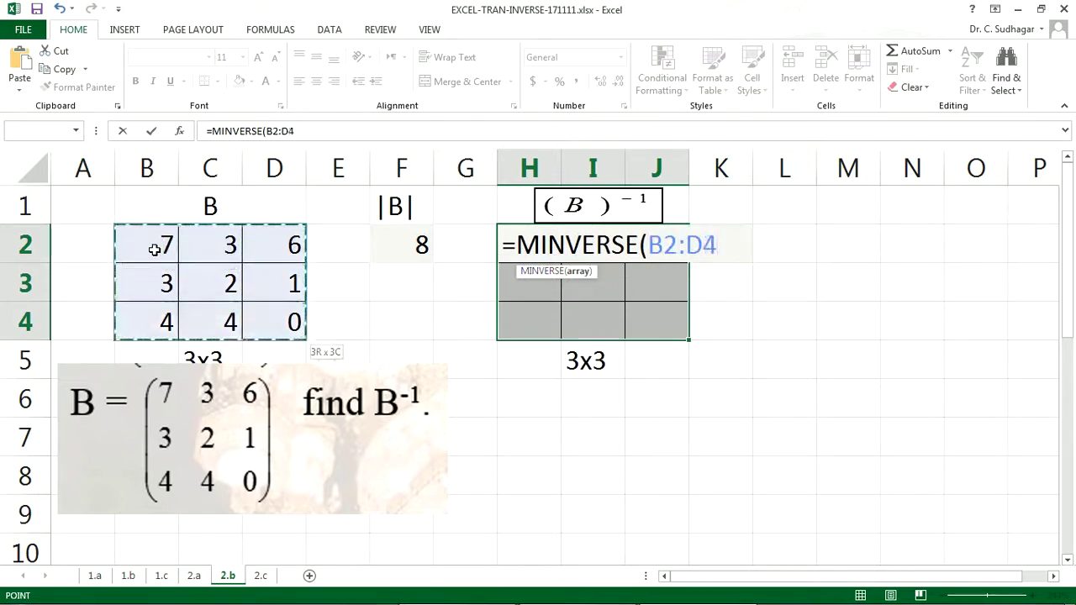
pyautogui.write(')')
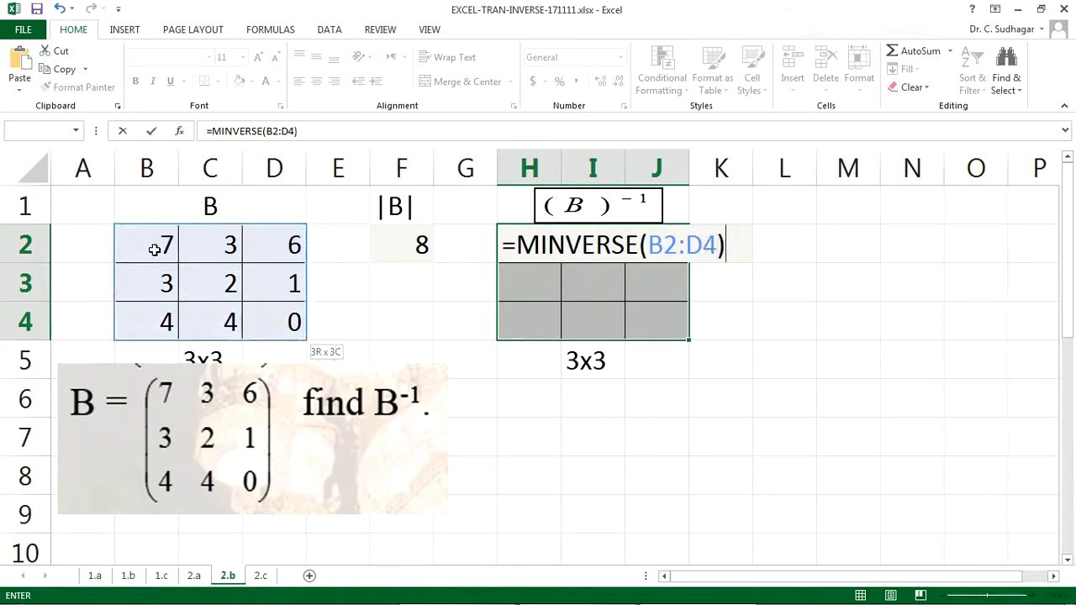
pyautogui.hotkey('ctrl', 'shift', 'Return')
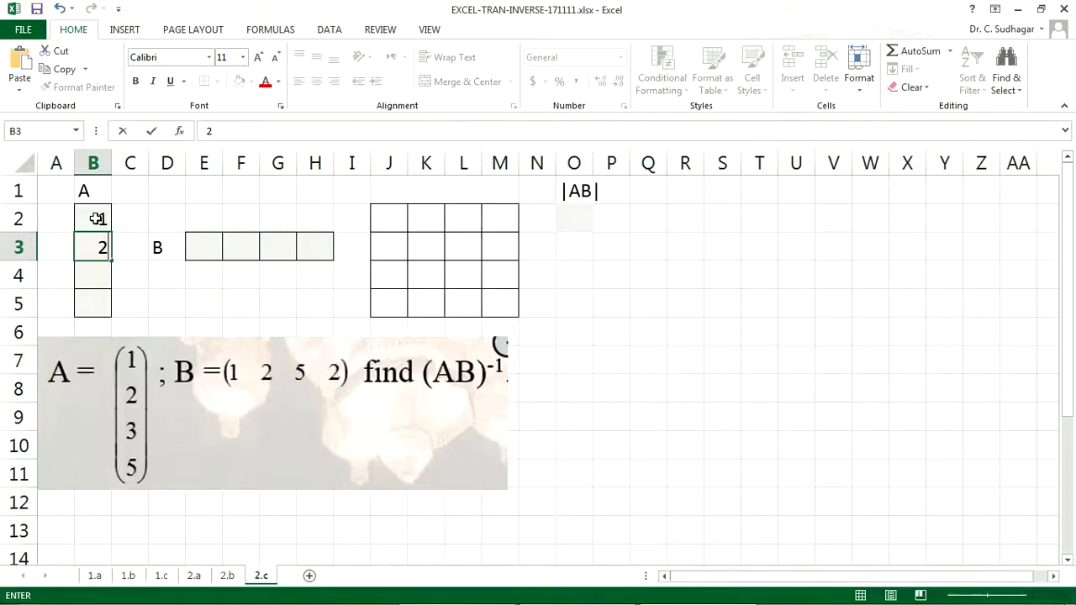
# - Complete column matrix A by entering 3 and 5 in cells B4 and B5
pyautogui.press('Return')
pyautogui.write('3')
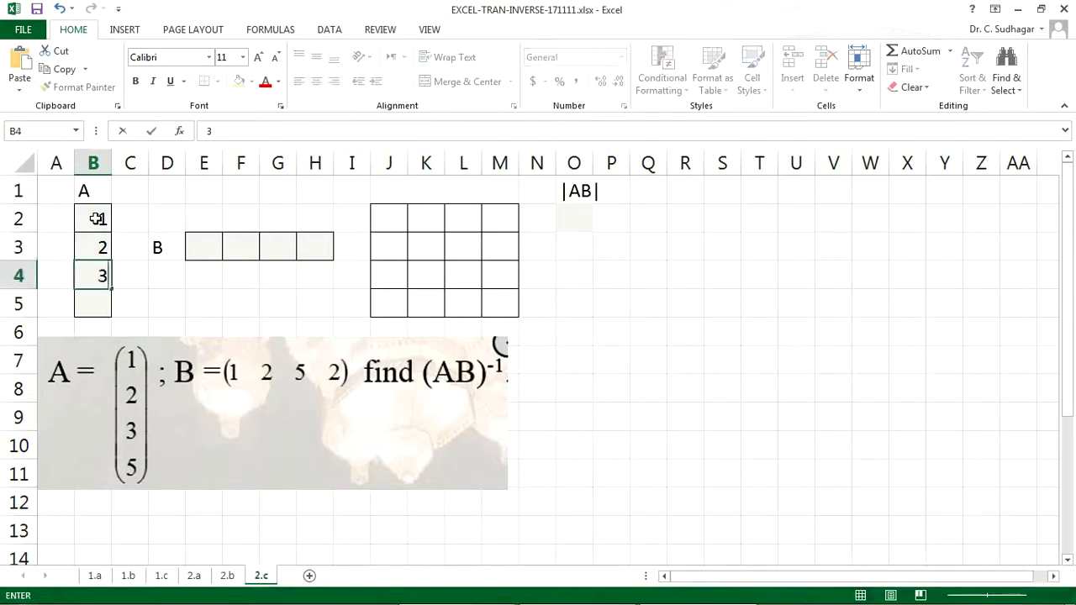
pyautogui.press('Return')
pyautogui.write('5')
pyautogui.press('Tab')
# - Enter row matrix B as 1, 2, 5 and 2 in cells E3 to H3
pyautogui.press('Up')
pyautogui.press('Up')
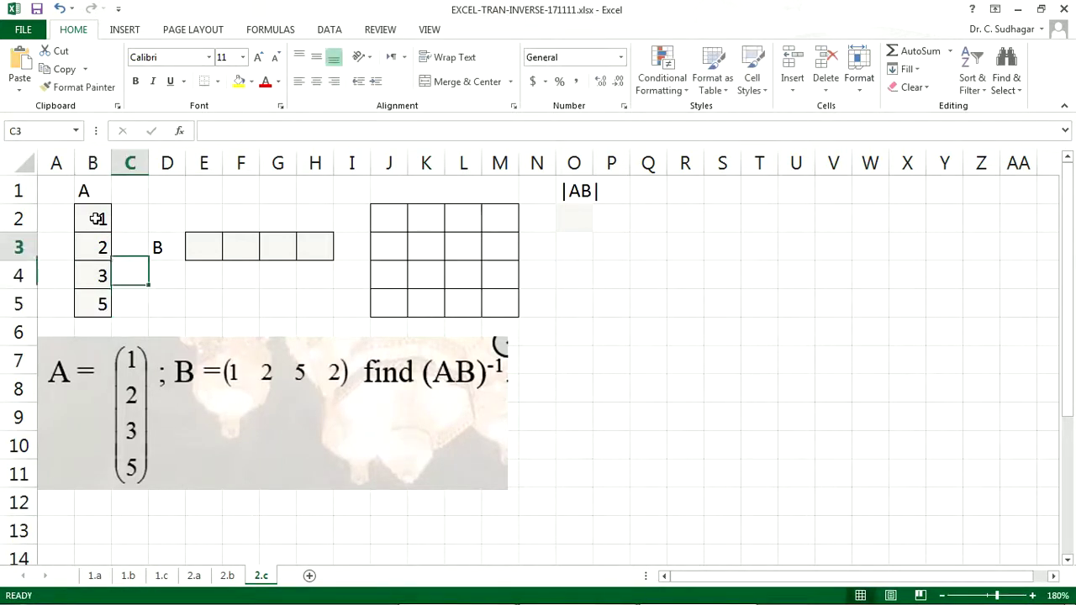
pyautogui.press('Right')
pyautogui.press('Right')
pyautogui.press('Left')
pyautogui.press('Right')
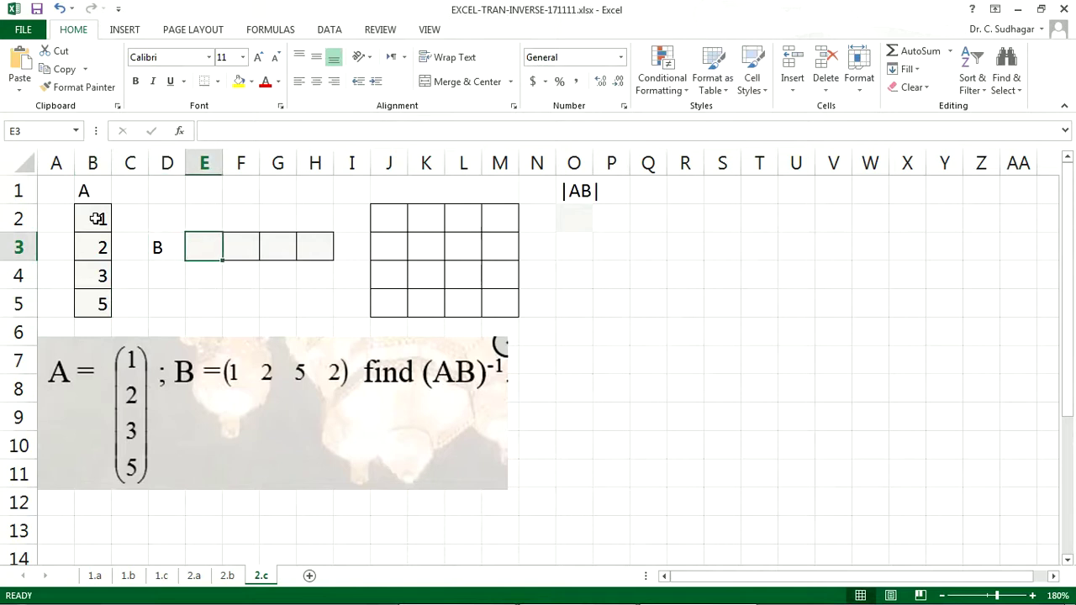
pyautogui.write('1')
pyautogui.press('Tab')
pyautogui.write('2')
pyautogui.press('Tab')
pyautogui.write('5')
pyautogui.press('Tab')
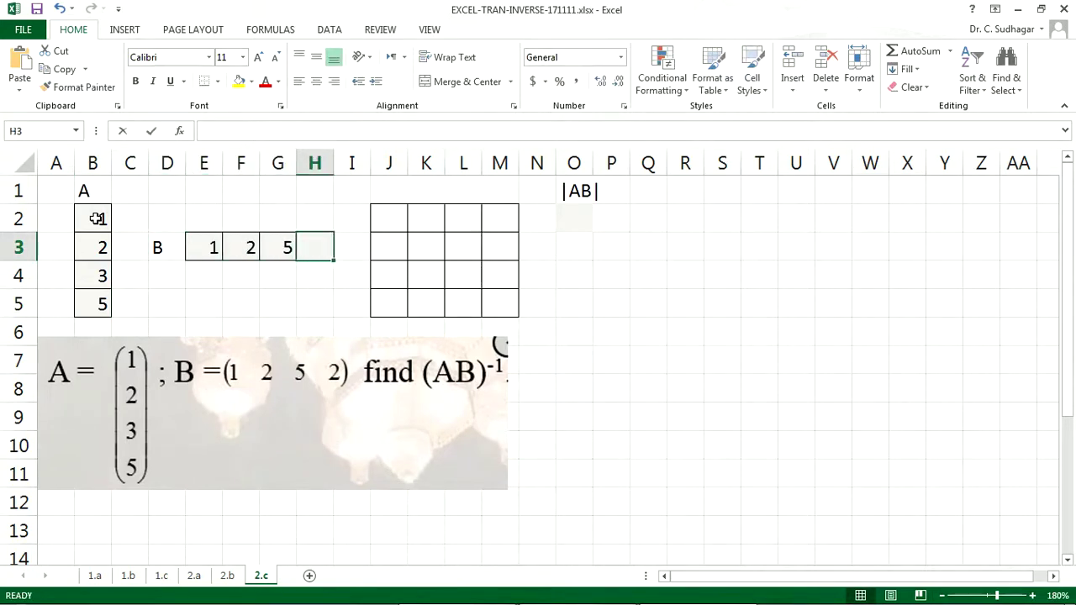
pyautogui.write('2')
pyautogui.press('Tab')
# - Merge and center cells J1 to M1 above the product grid and enter the heading AB
pyautogui.press('Up')
pyautogui.press('Up')
pyautogui.press('Right')
pyautogui.hotkey('shift', 'Right')
pyautogui.hotkey('shift', 'Right')
pyautogui.hotkey('shift', 'Right')
pyautogui.hotkey('alt', 'h')
pyautogui.press('m')
pyautogui.press('c')
pyautogui.write('ab')
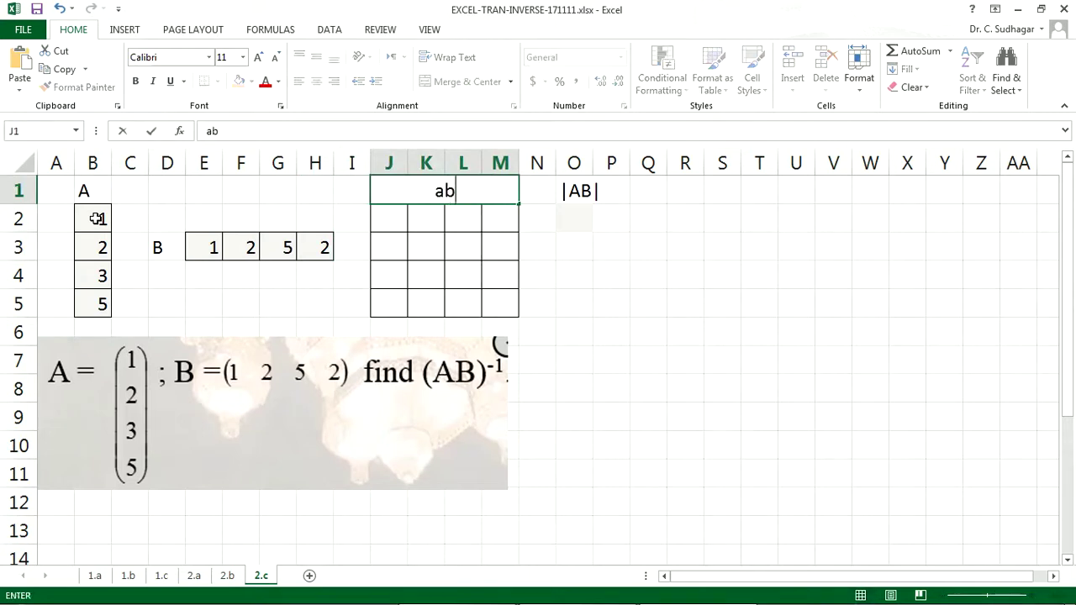
pyautogui.write('AB')
pyautogui.press('Return')
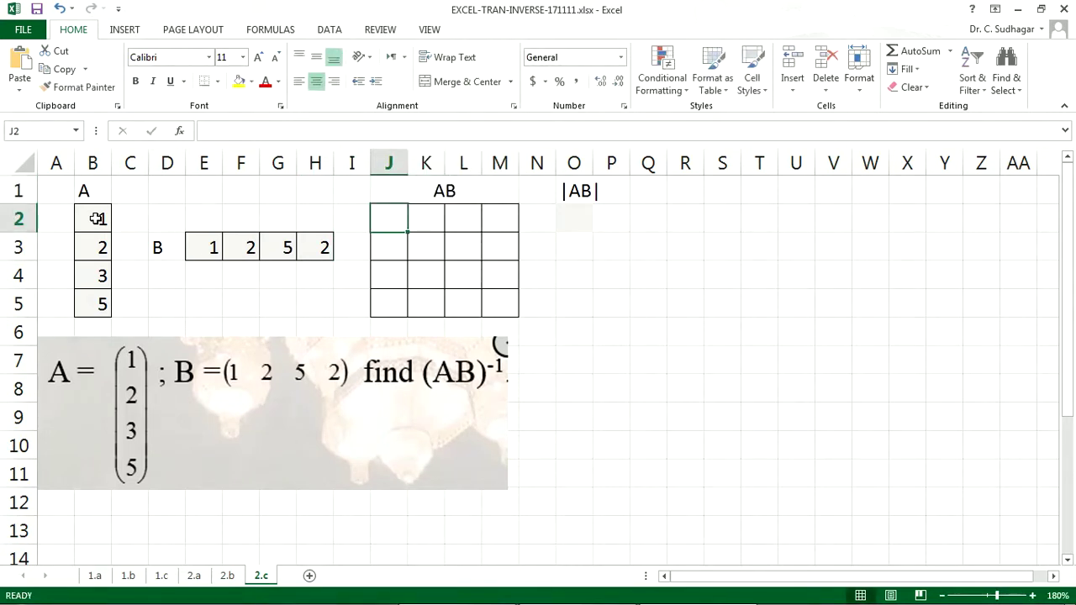
# - Move the problem picture down to clear row 6 and label matrix A's order as 4X1 in cell B6
pyautogui.press('Down')
pyautogui.press('Down')
pyautogui.press('Left')
pyautogui.press('Left')
pyautogui.press('Left')
pyautogui.press('Left')
pyautogui.press('Left')
pyautogui.press('Left')
pyautogui.press('Down')
pyautogui.press('Left')
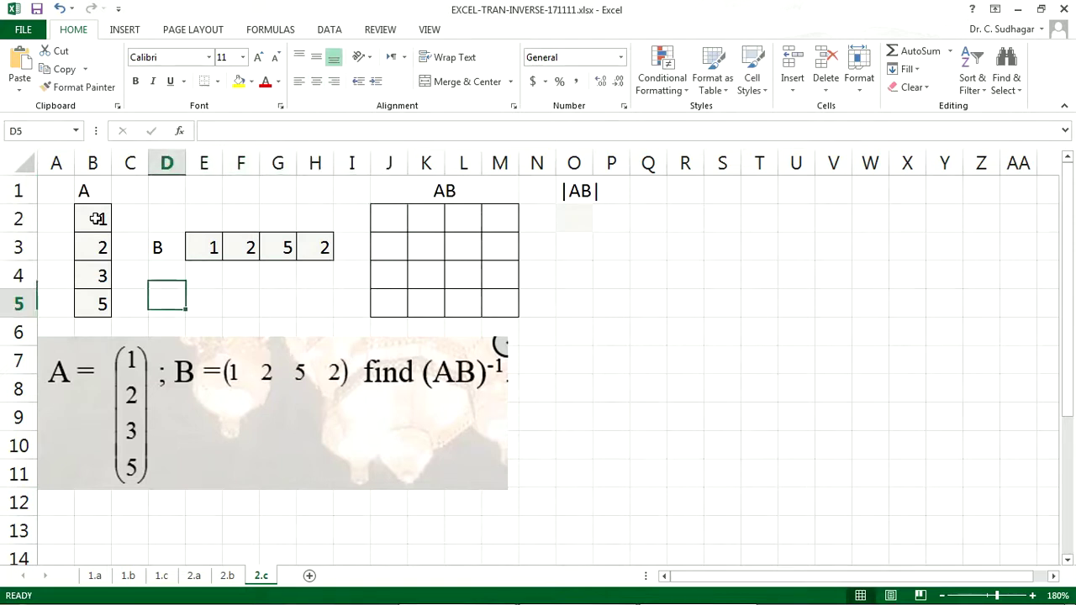
pyautogui.press('Left')
pyautogui.press('Down')
pyautogui.moveTo(151, 349); pyautogui.dragTo(151, 404)
pyautogui.click(89, 331)
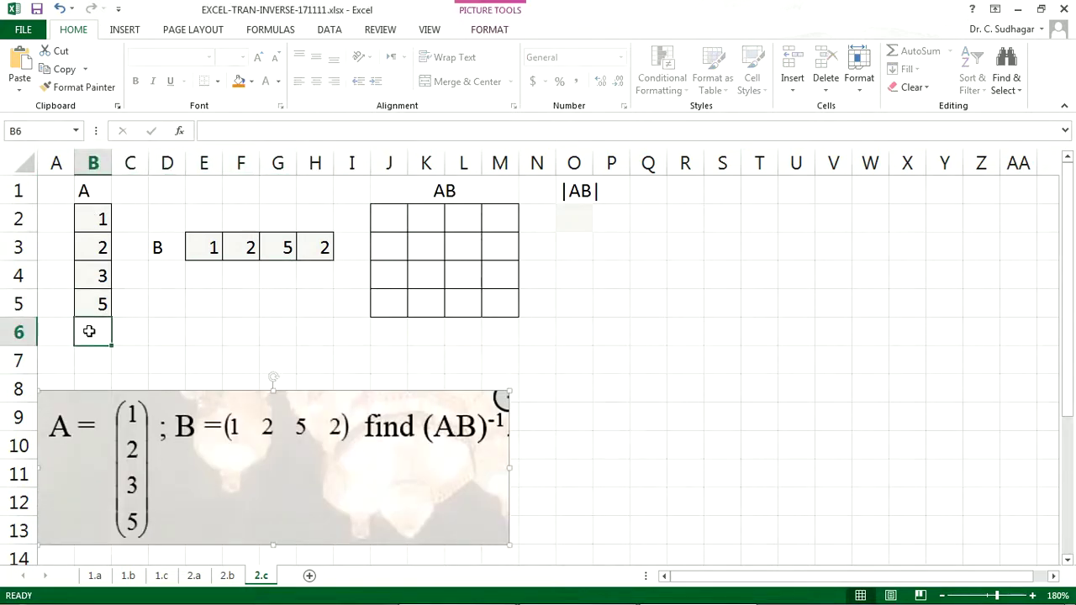
pyautogui.write('4X1')
# - Label matrix B's order as 1X4 in cell F4 below its row
pyautogui.press('Right')
pyautogui.press('Right')
pyautogui.press('Right')
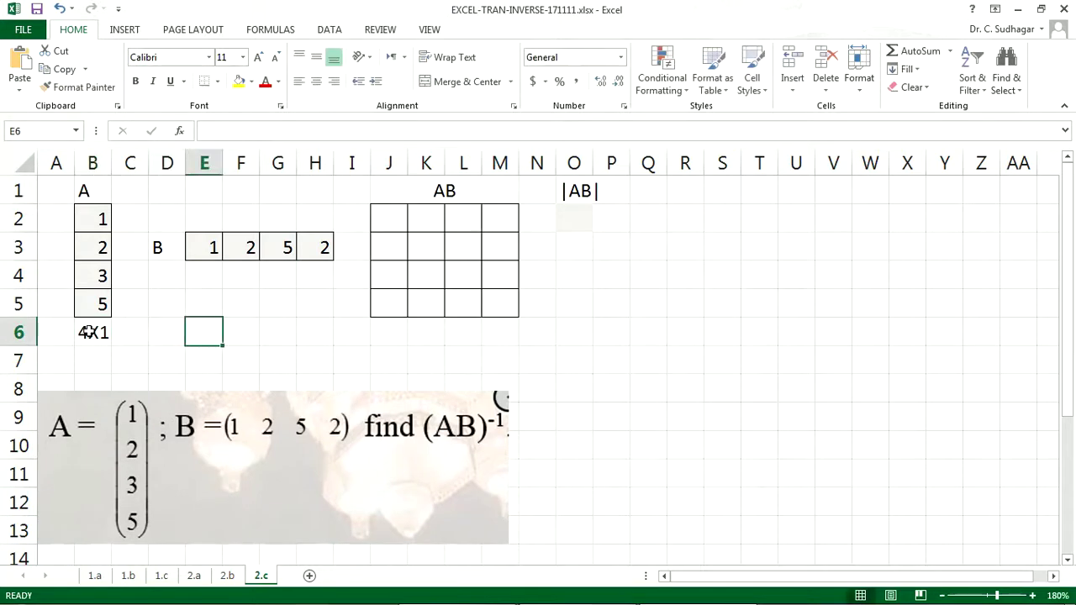
pyautogui.press('Up')
pyautogui.press('Up')
pyautogui.press('Right')
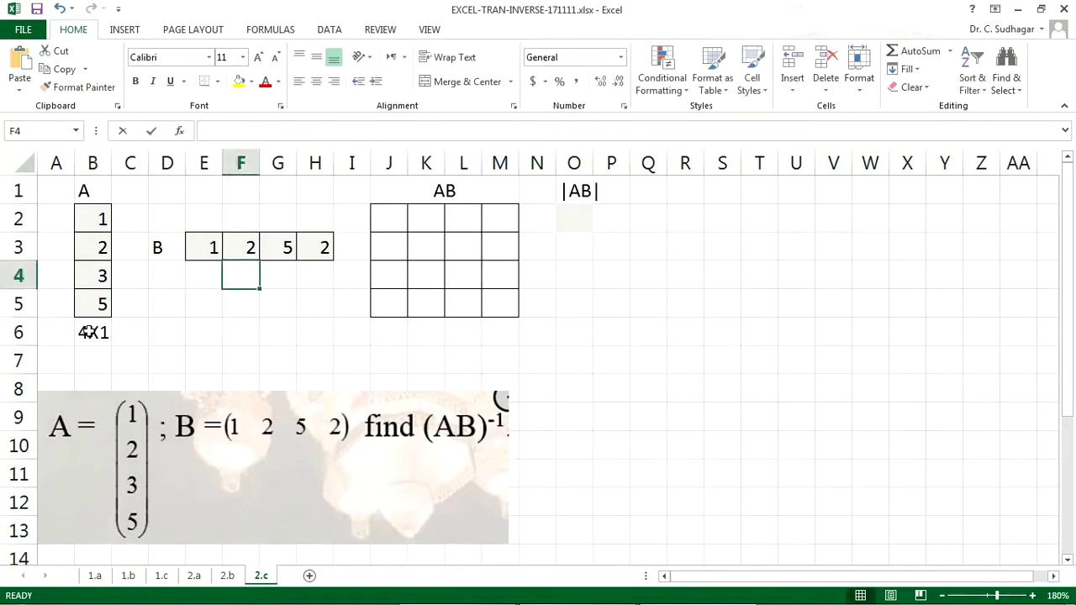
pyautogui.write('1X')
# - Label the order of product AB as 4X4 in cell K6 below the result grid
pyautogui.press('Right')
pyautogui.press('Right')
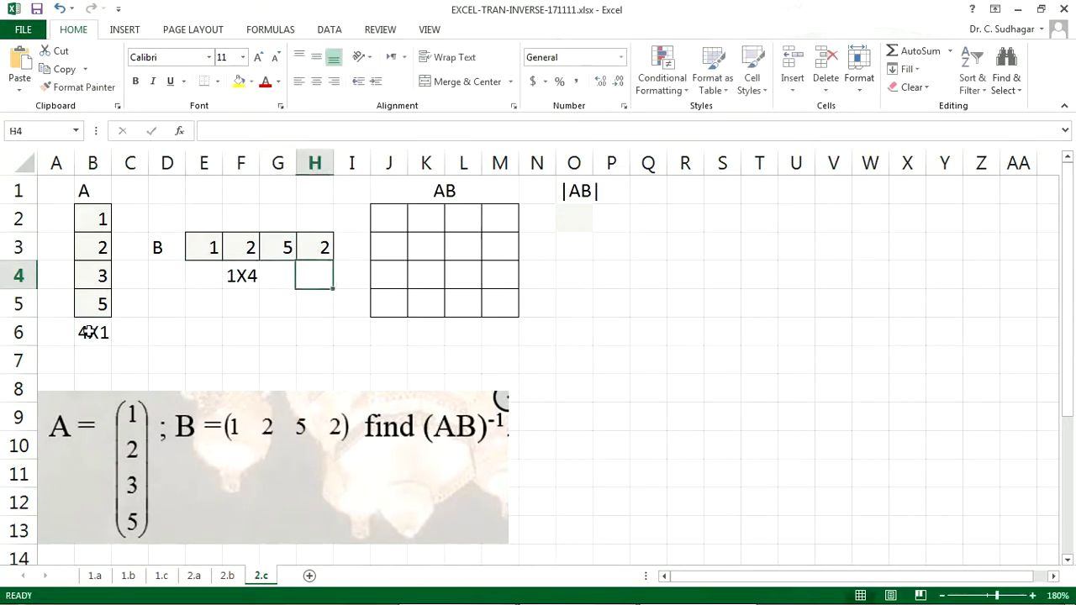
pyautogui.press('Down')
pyautogui.press('Right')
pyautogui.press('Right')
pyautogui.press('Down')
pyautogui.press('Right')
pyautogui.write('4')
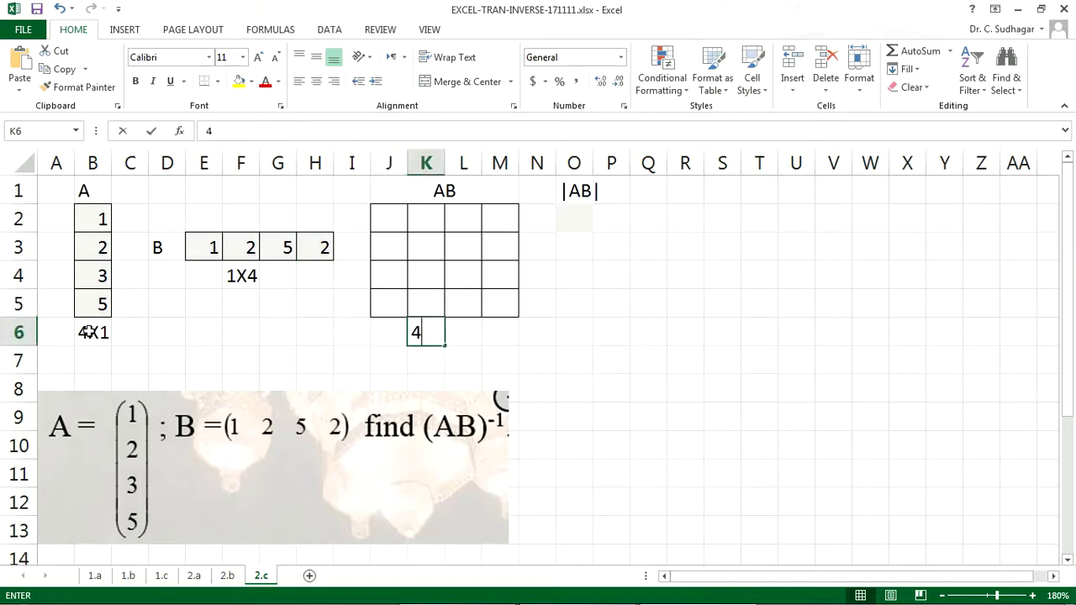
pyautogui.write('X4')
# - Compute the product AB across cells J2 to M5 with the array formula =MMULT(B2:B5,E3:H3)
pyautogui.press('Up')
pyautogui.press('Up')
pyautogui.press('Up')
pyautogui.press('Up')
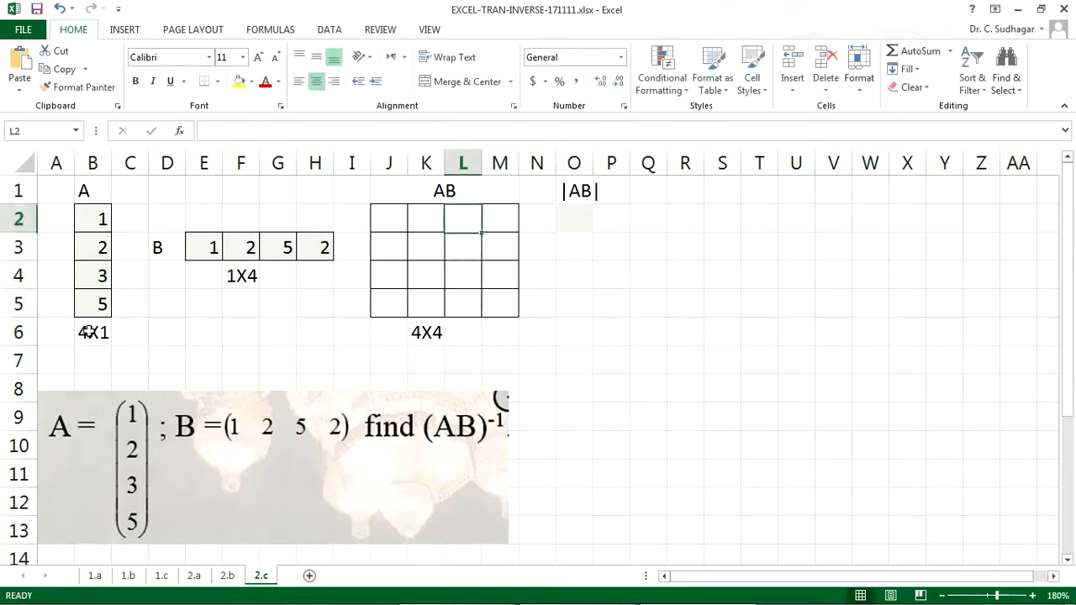
pyautogui.press('Left')
pyautogui.hotkey('shift', 'Down')
pyautogui.hotkey('shift', 'Down')
pyautogui.hotkey('shift', 'Down')
pyautogui.hotkey('shift', 'Right')
pyautogui.hotkey('shift', 'Right')
pyautogui.hotkey('shift', 'Right')
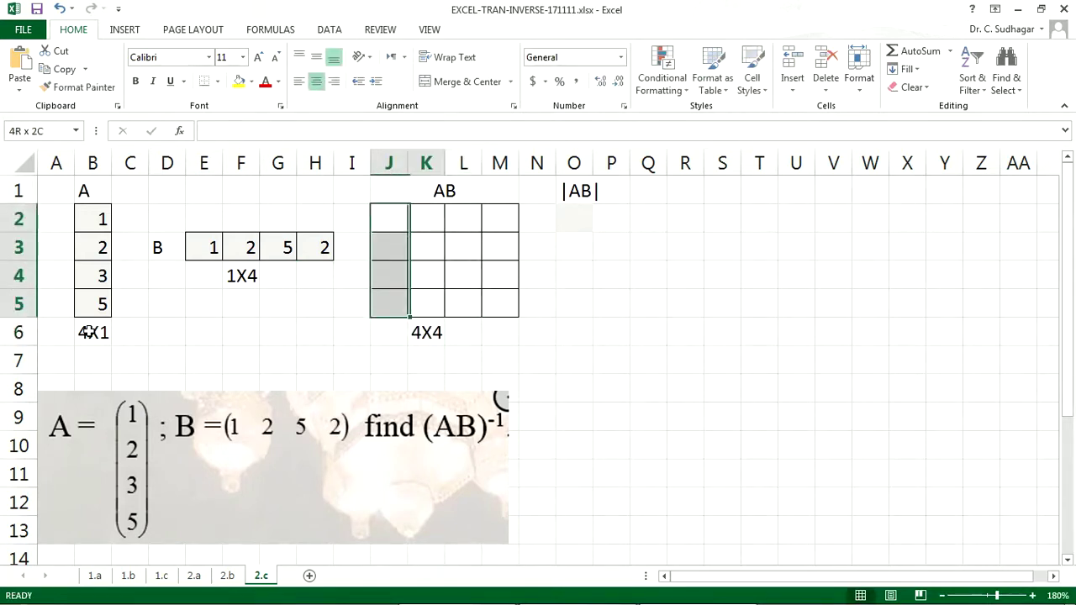
pyautogui.write('=')
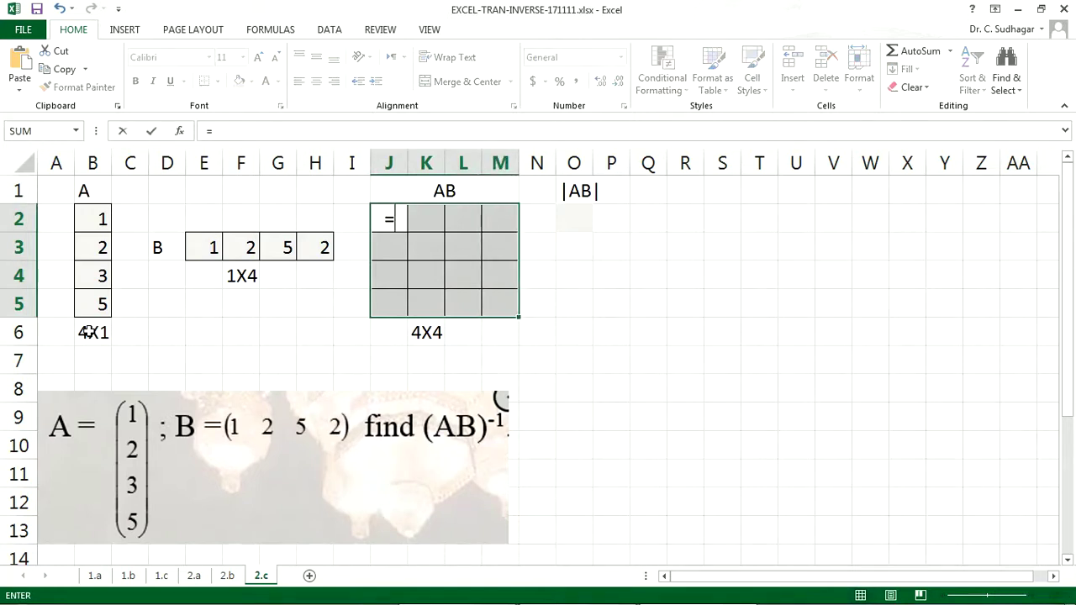
pyautogui.write('MMUL')
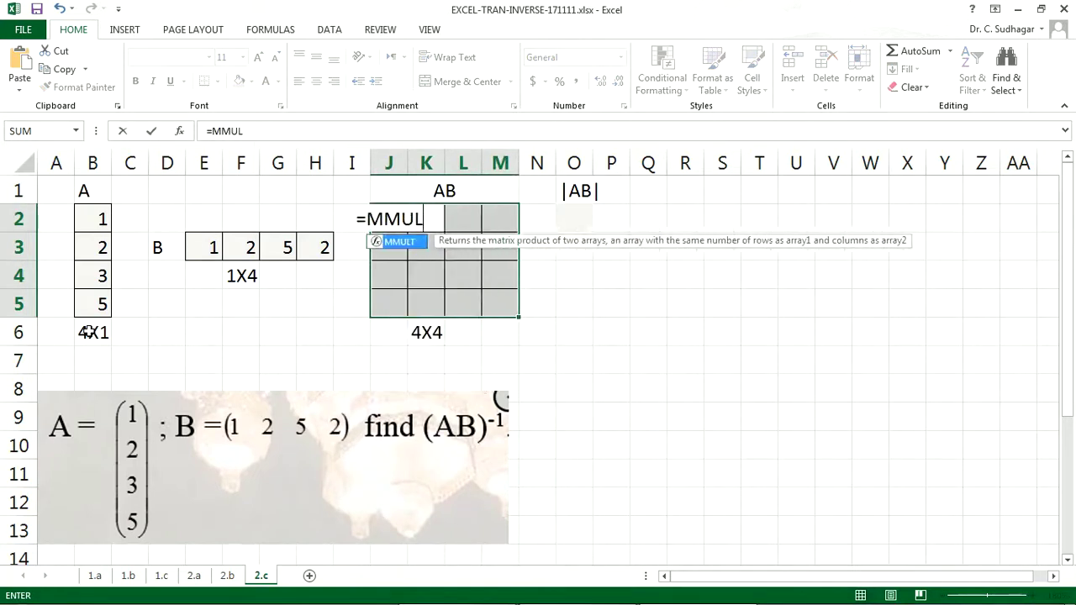
pyautogui.write('T(')
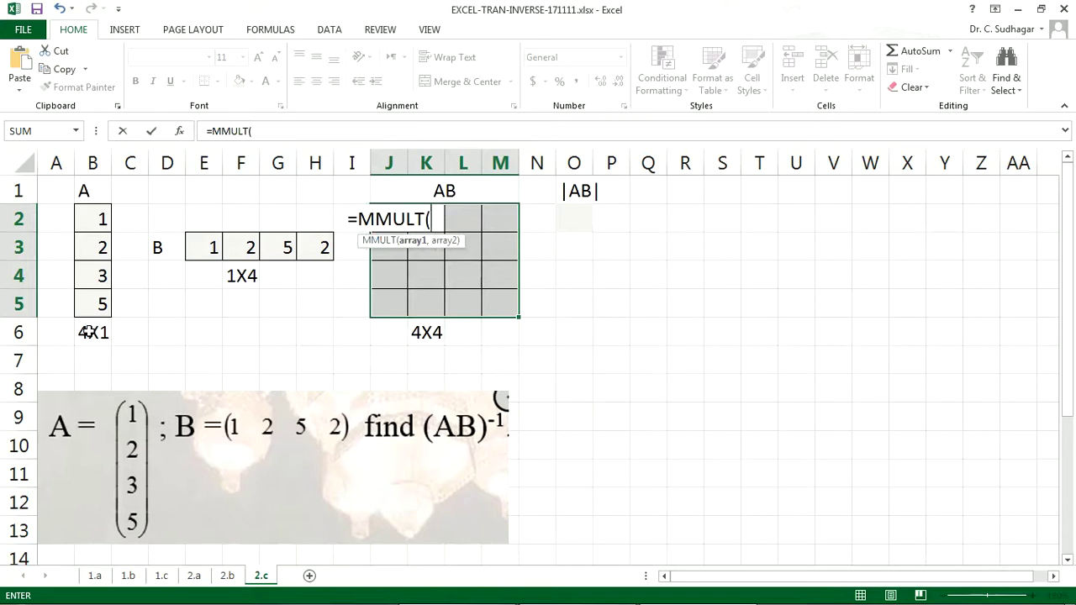
pyautogui.click(92, 220)
pyautogui.moveTo(92, 222); pyautogui.dragTo(99, 307)
pyautogui.write(',')
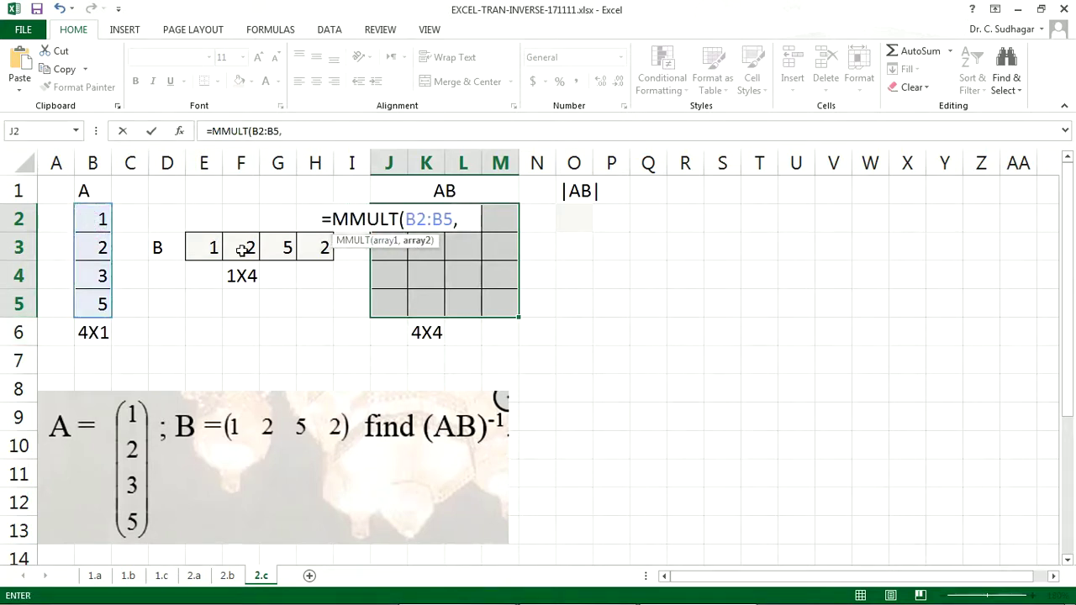
pyautogui.click(213, 248)
pyautogui.hotkey('shift', 'Right')
pyautogui.hotkey('shift', 'Right')
pyautogui.hotkey('shift', 'Right')
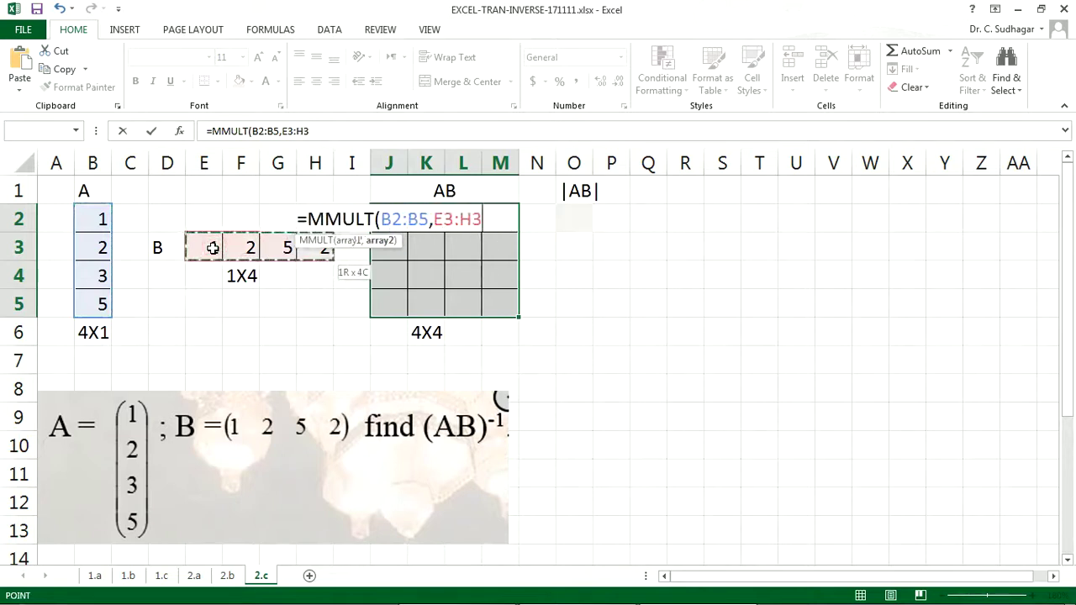
pyautogui.write(')')
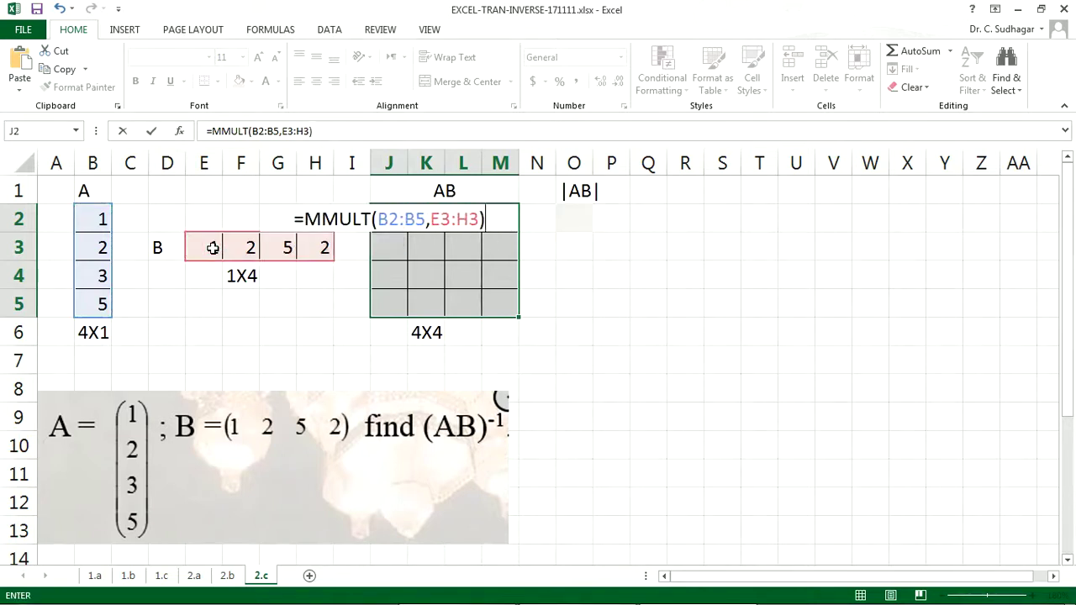
pyautogui.hotkey('ctrl', 'shift', 'Return')
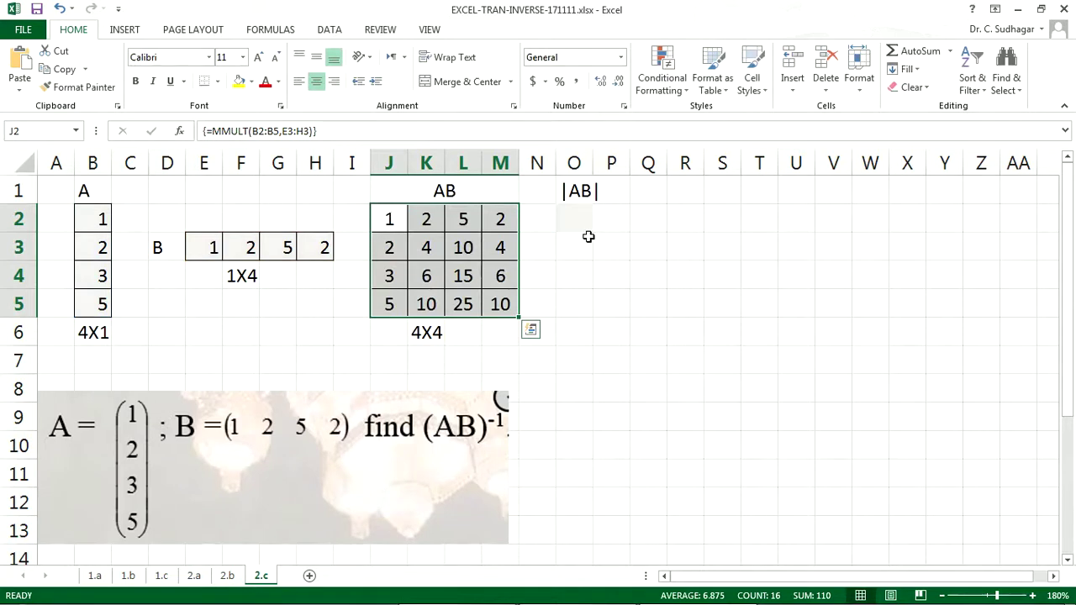
# - Compute the determinant of AB in cell O2 with the formula =MDETERM(J2:M5)
pyautogui.click(587, 222)
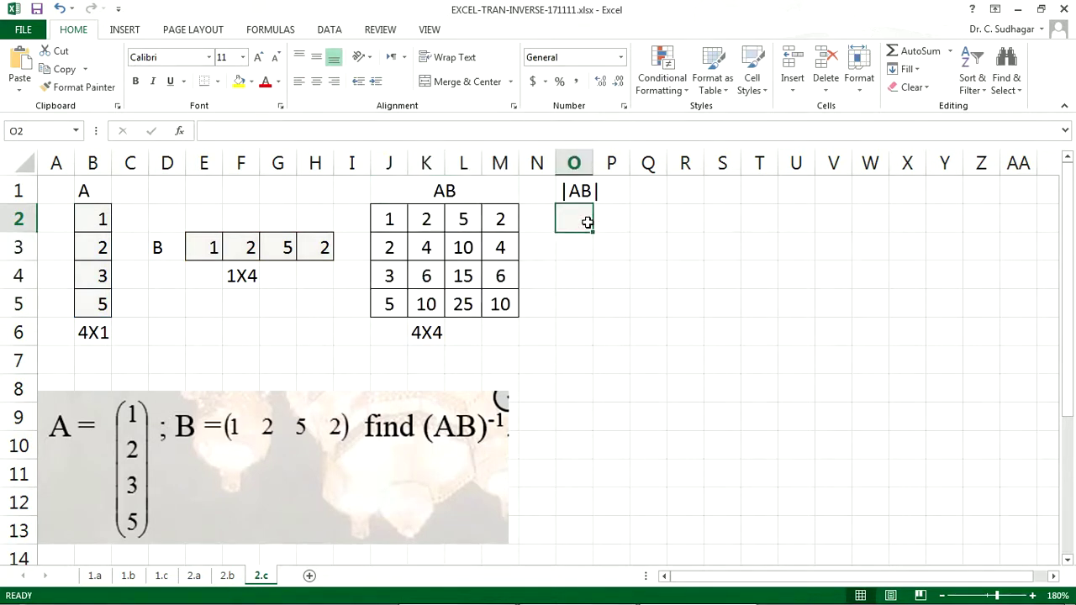
pyautogui.write('=')
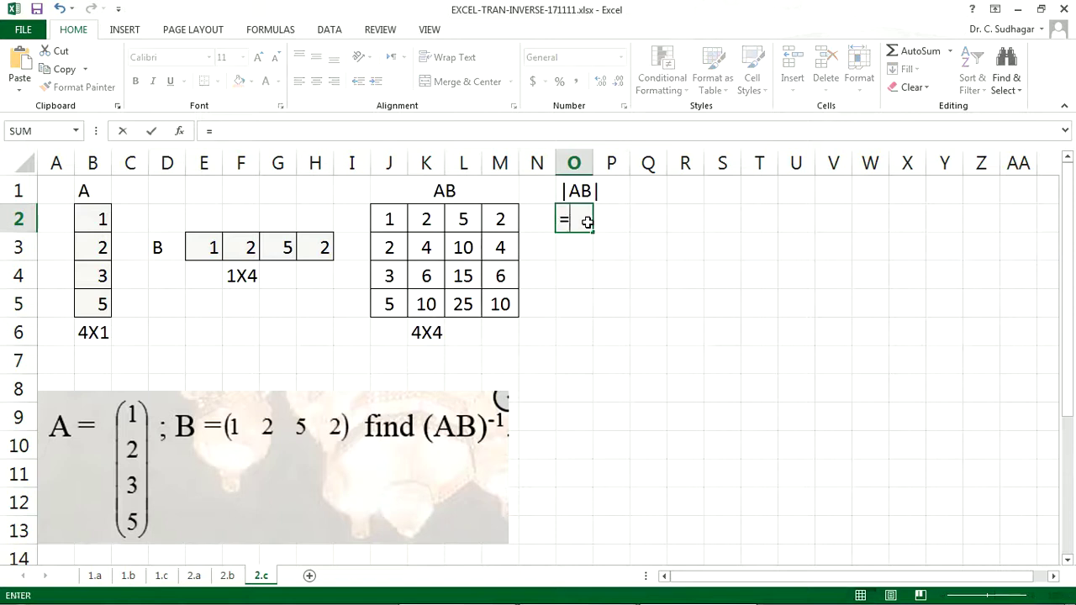
pyautogui.write('MDE')
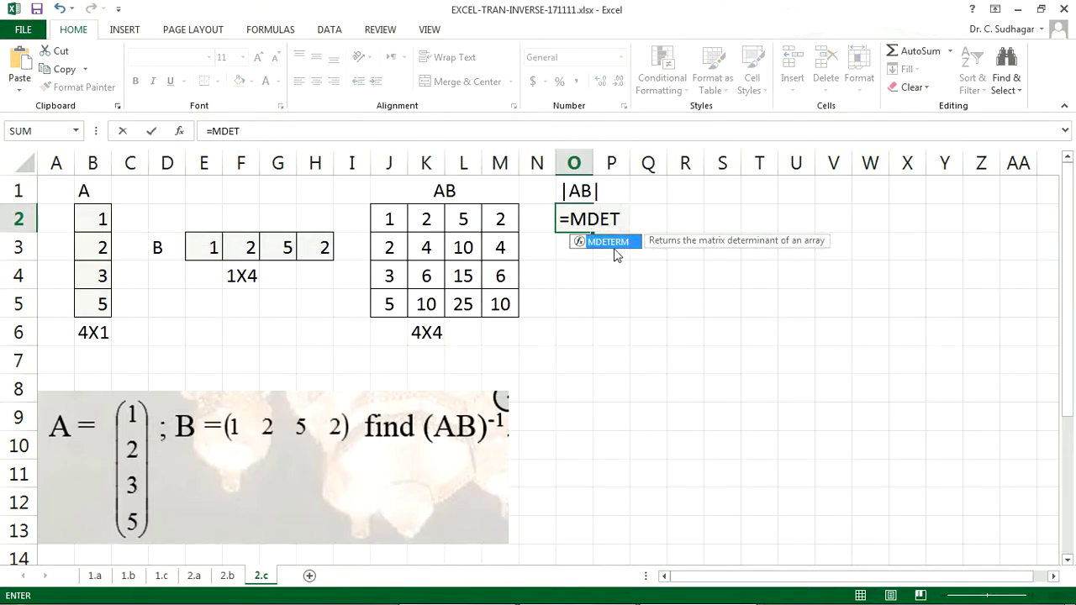
pyautogui.write('T')
pyautogui.doubleClick(608, 242)
pyautogui.click(397, 219)
pyautogui.hotkey('shift', 'Right')
pyautogui.hotkey('shift', 'Right')
pyautogui.hotkey('shift', 'Right')
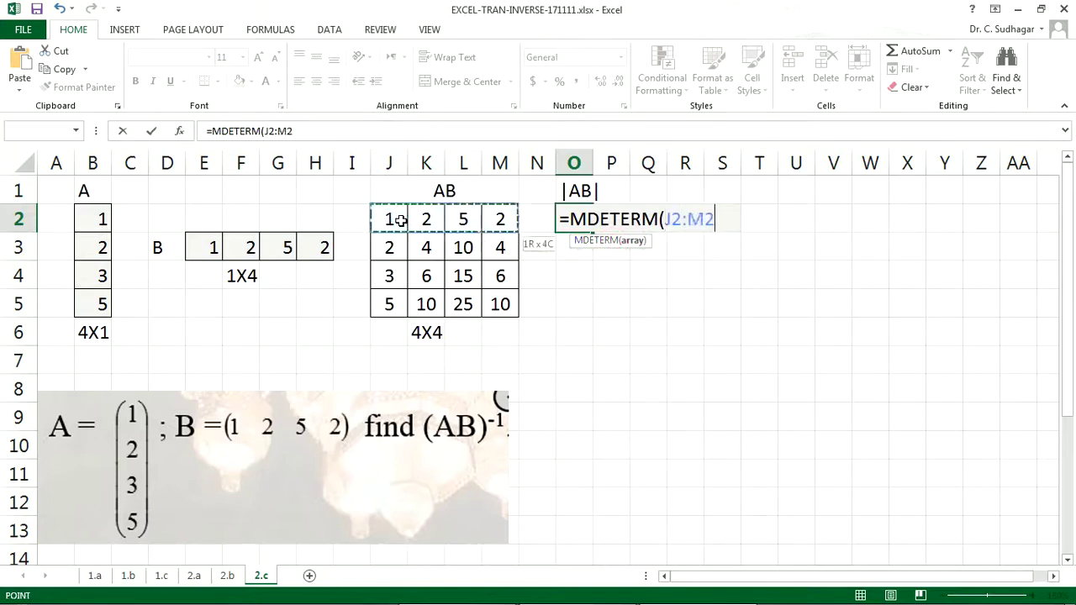
pyautogui.hotkey('shift', 'Down')
pyautogui.hotkey('shift', 'Down')
pyautogui.hotkey('shift', 'Down')
pyautogui.write(')')
pyautogui.press('Return')
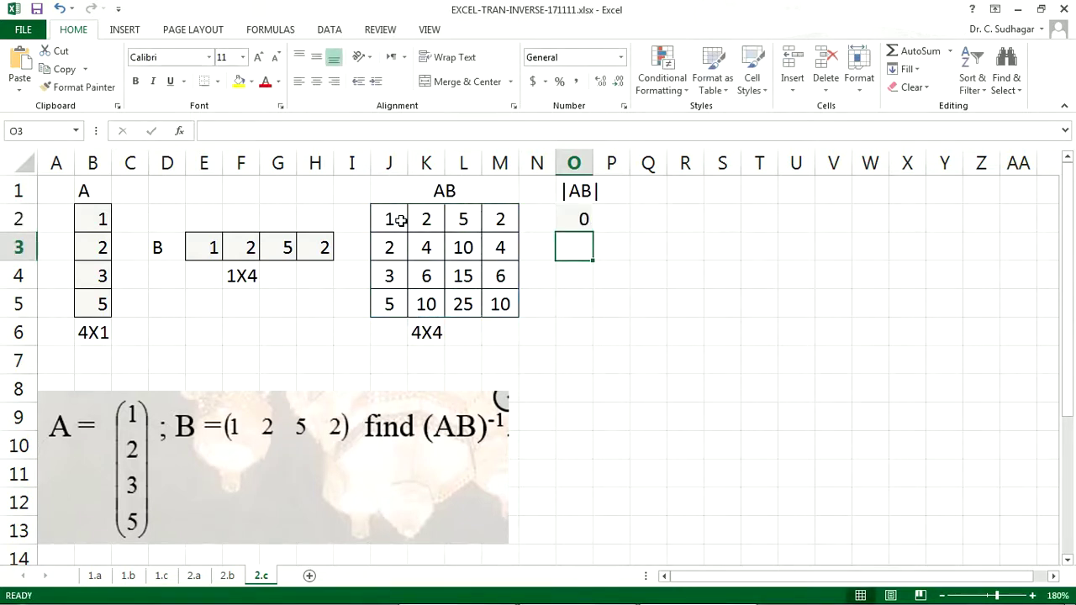
# - Write the note "AB-1 IS NOT DEFINED/" in cell O4 below the determinant
pyautogui.press('Down')
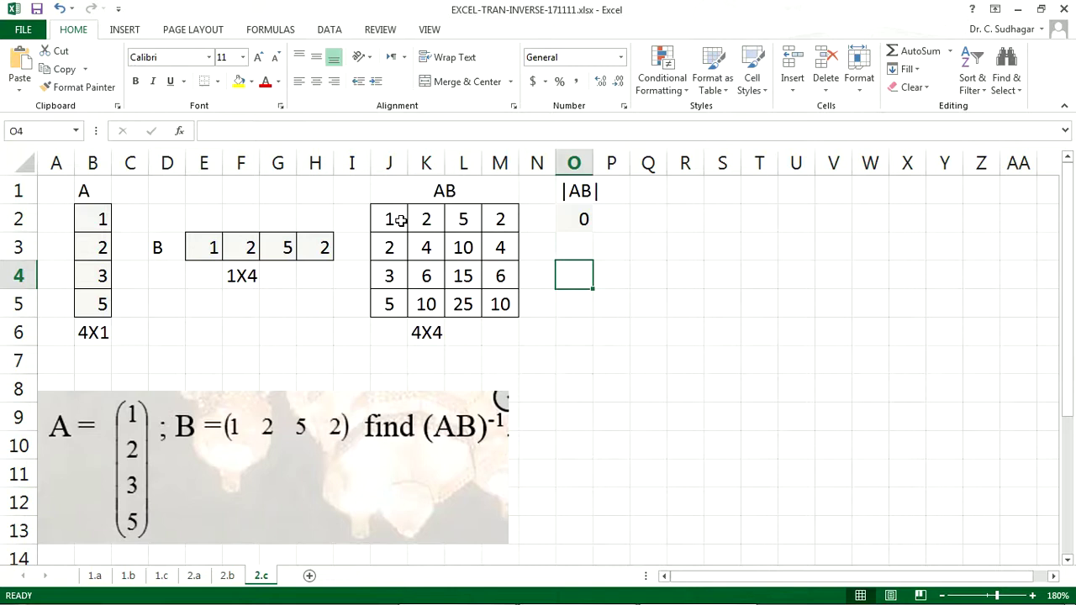
pyautogui.write('AB-1 IS NOT')
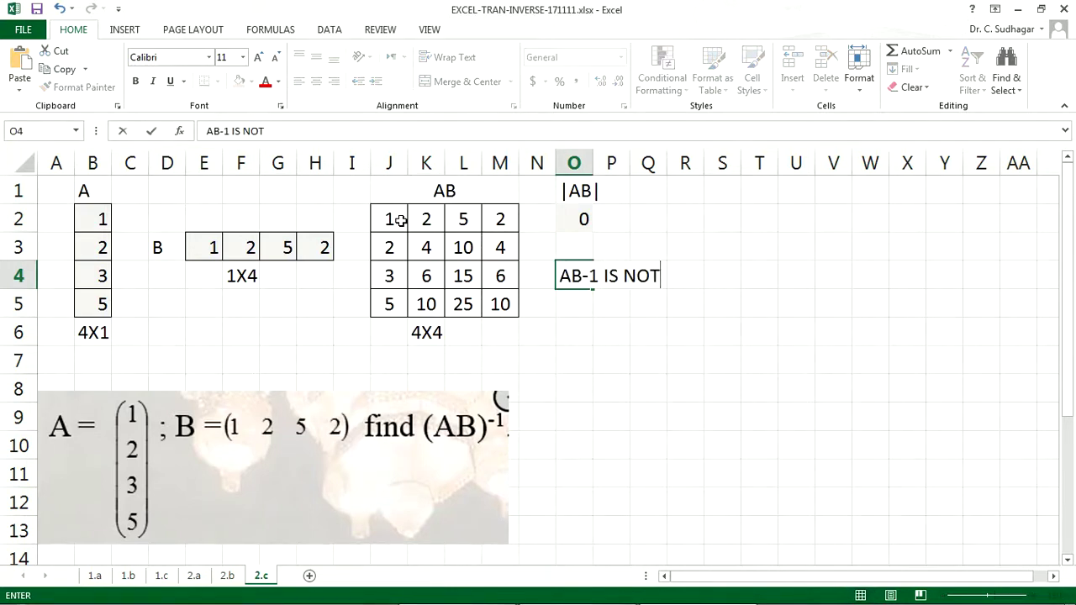
pyautogui.write(' DEFINED/')
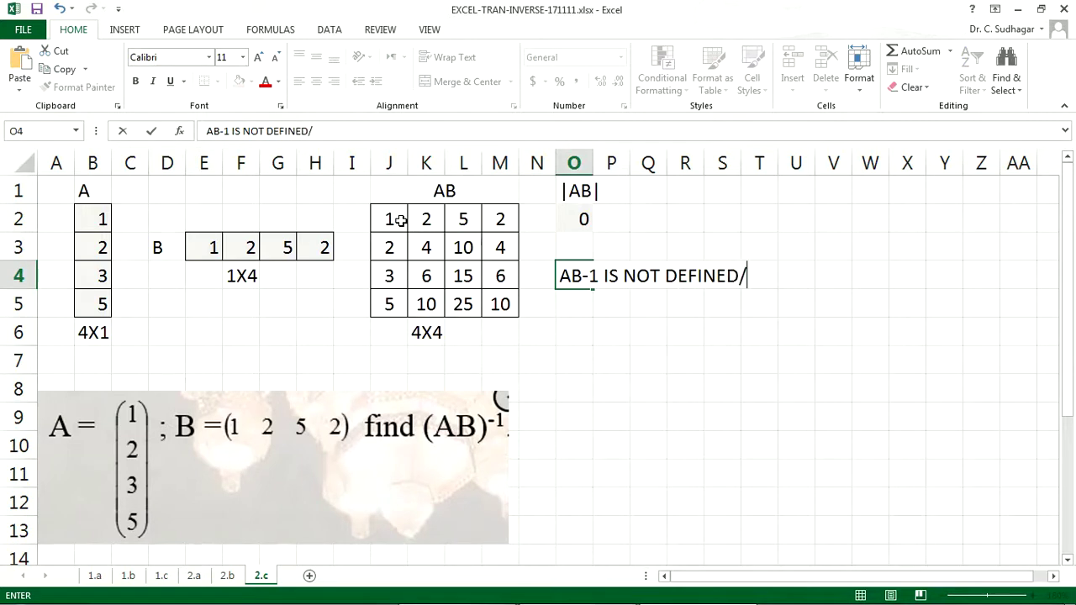